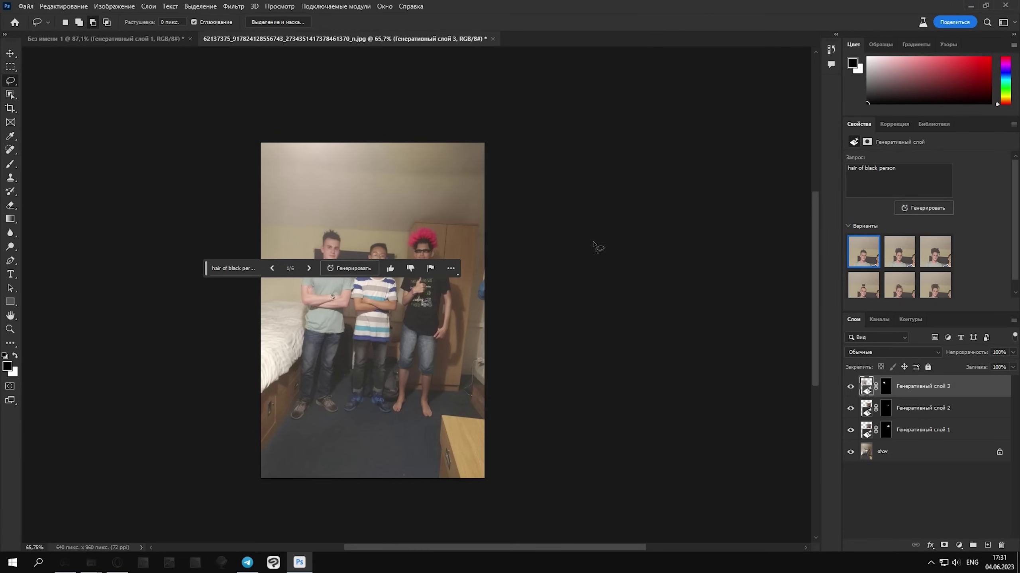
- Apply the third, dreadlocks hair variant to the left friend and zoom in on the three friends
click(935, 251)
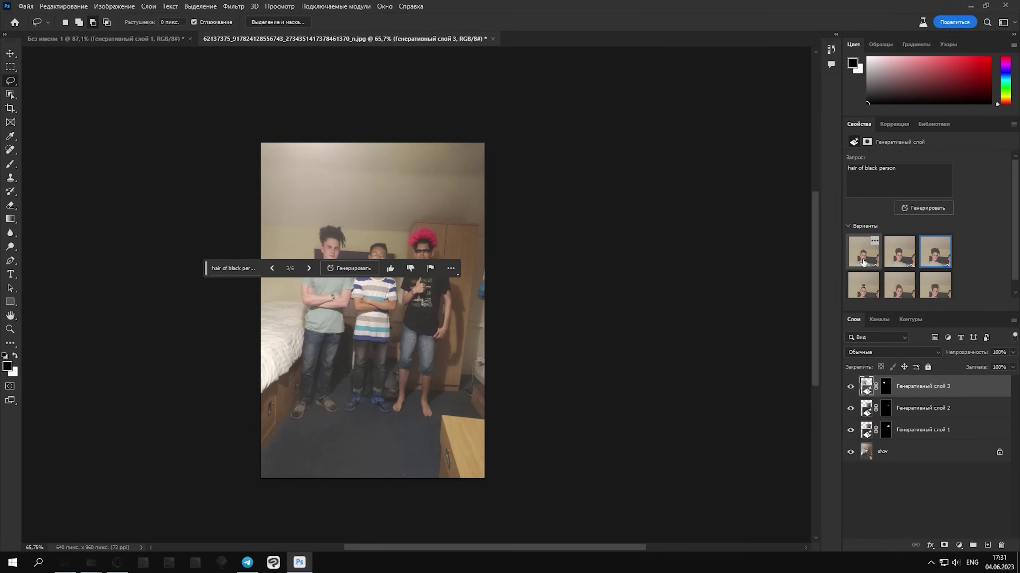
mouse_move(454, 242)
mouse_down()
mouse_move(462, 221)
mouse_move(504, 191)
mouse_up()
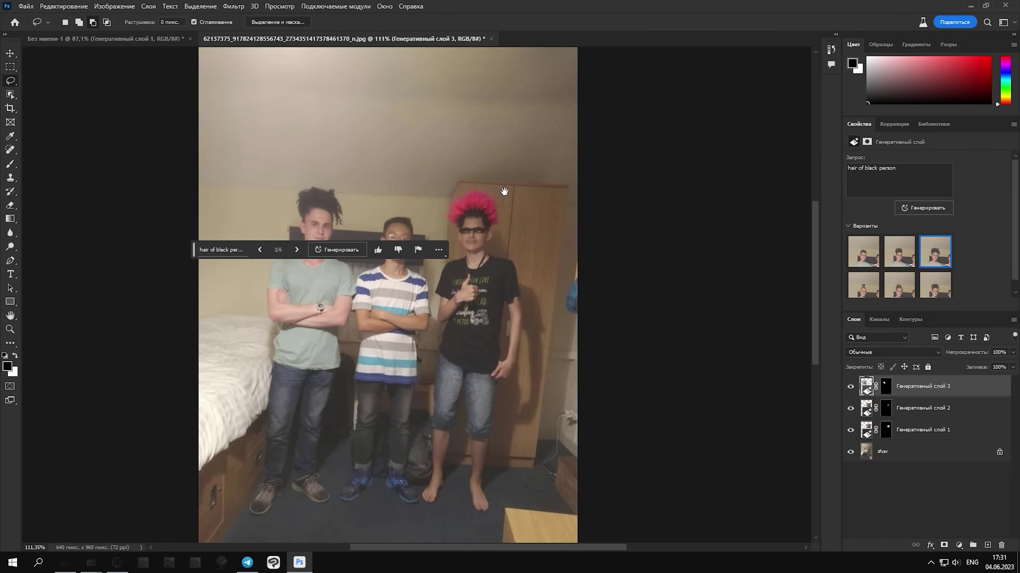
drag(197, 252, 199, 364)
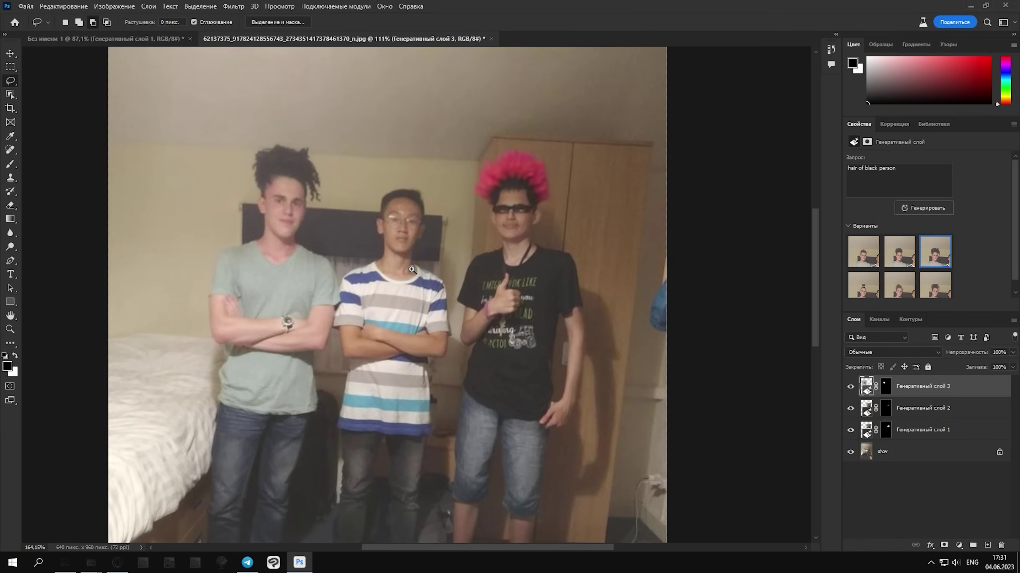
mouse_move(390, 259)
mouse_down()
mouse_move(428, 263)
mouse_move(428, 300)
mouse_up()
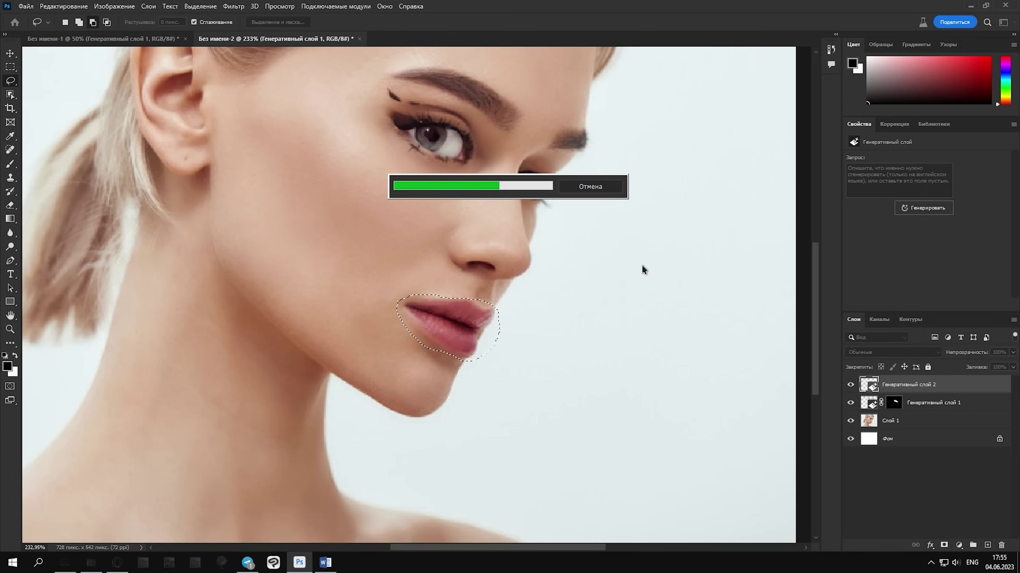
- Pick the second lips variant and start enlarging the lips layer with Free Transform
click(890, 250)
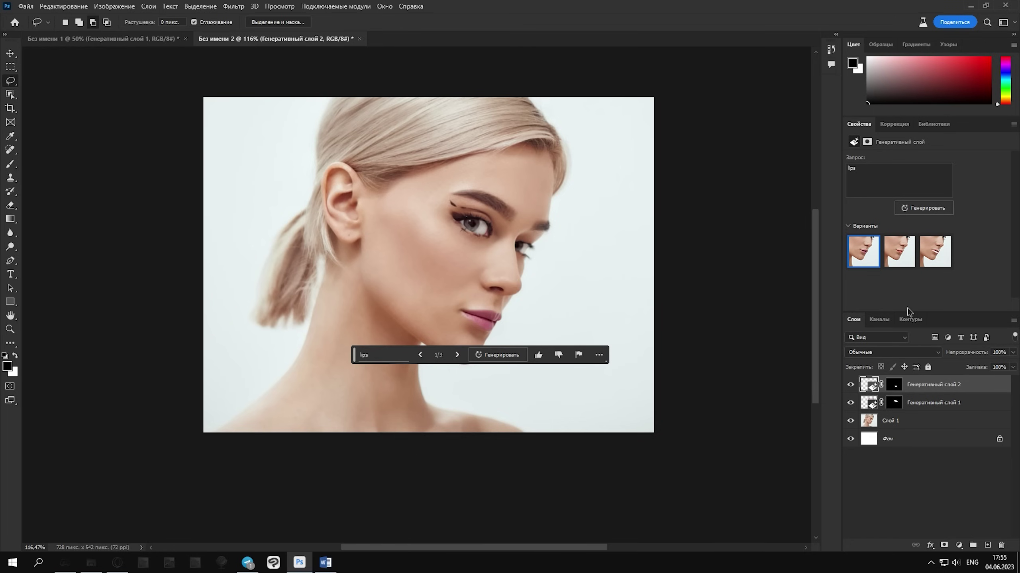
key(ctrl+t)
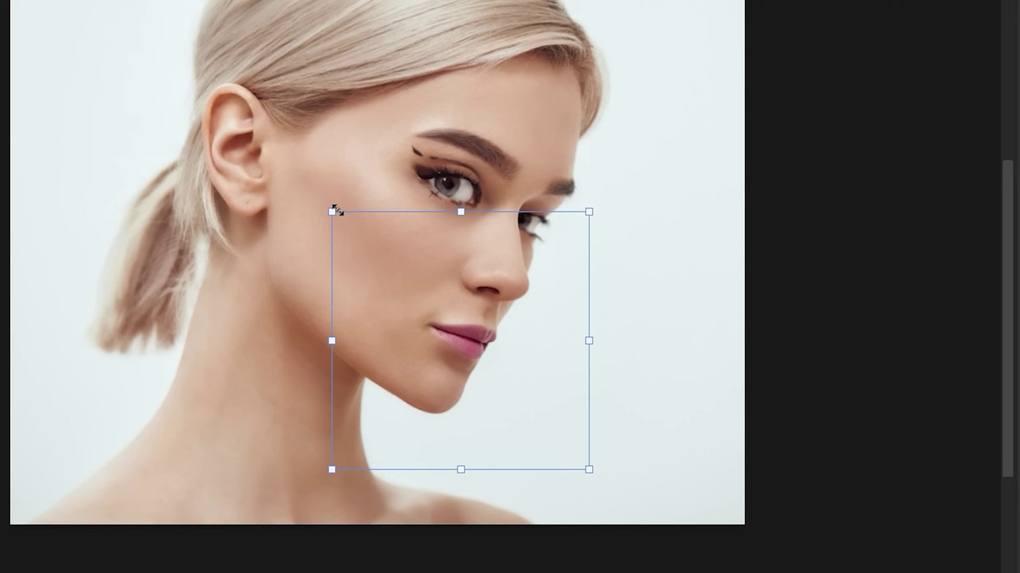
drag(400, 240, 379, 222)
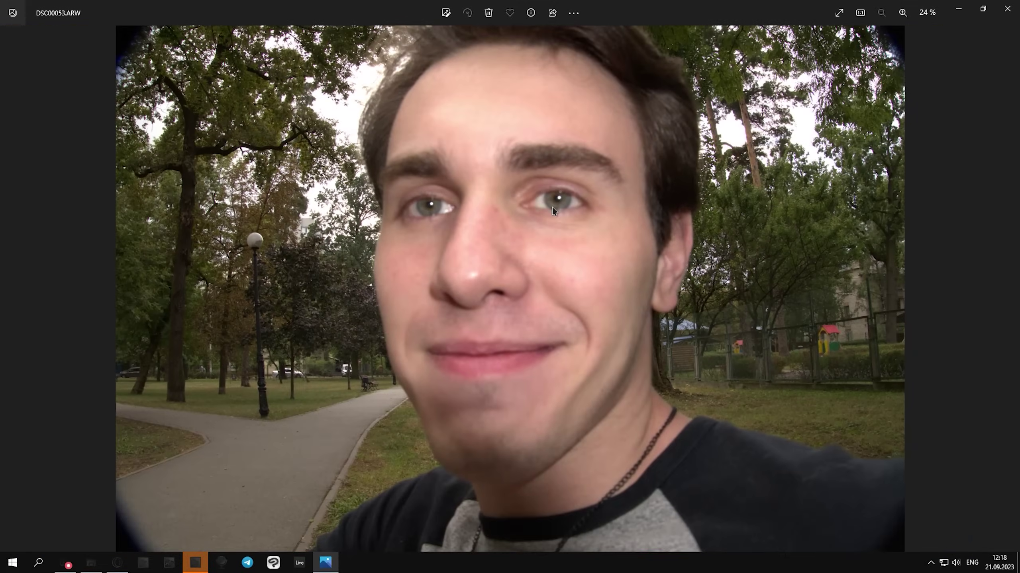
- Close the DSC00053.ARW photo viewer
click(1013, 5)
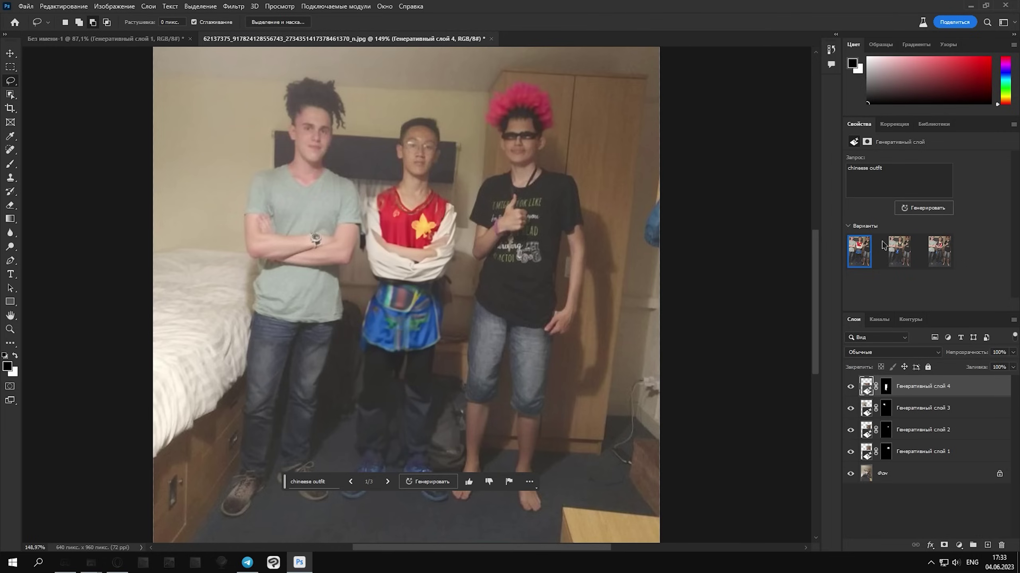
- Pick the second outfit variant, try regenerating the right friend's thumbs-up, then freeze the selfie's right eye
click(895, 255)
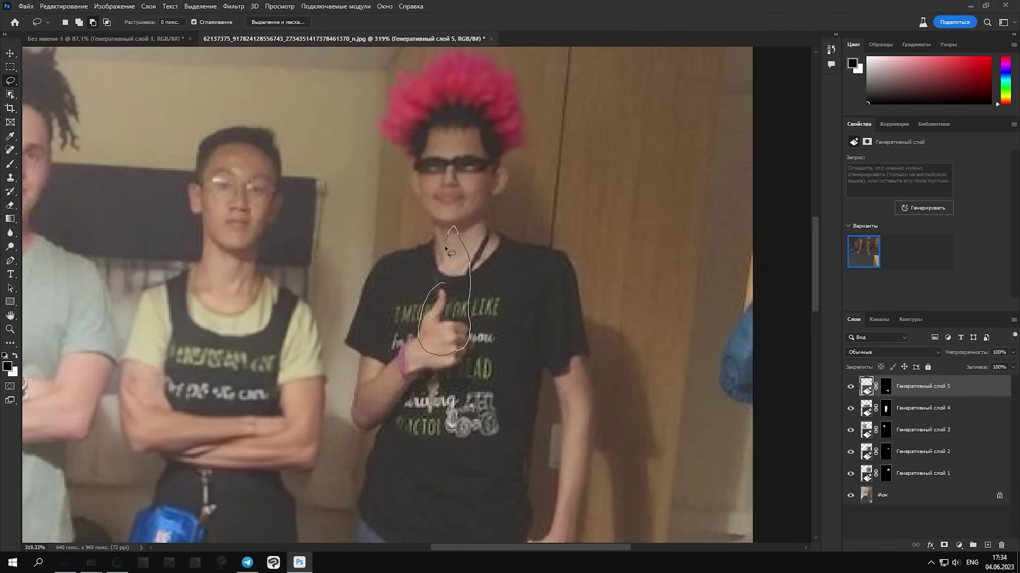
drag(436, 337, 422, 316)
drag(466, 342, 467, 341)
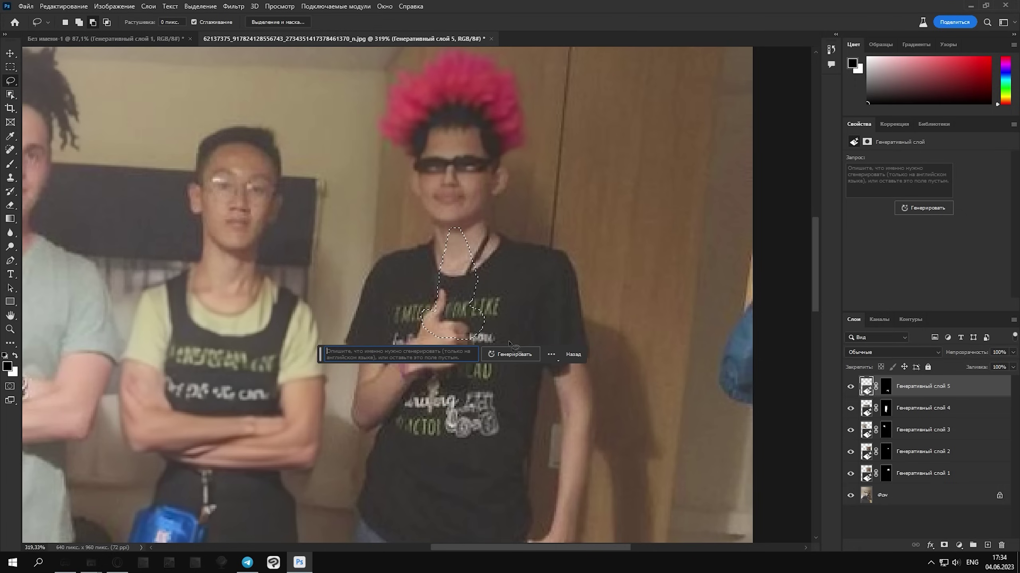
click(513, 354)
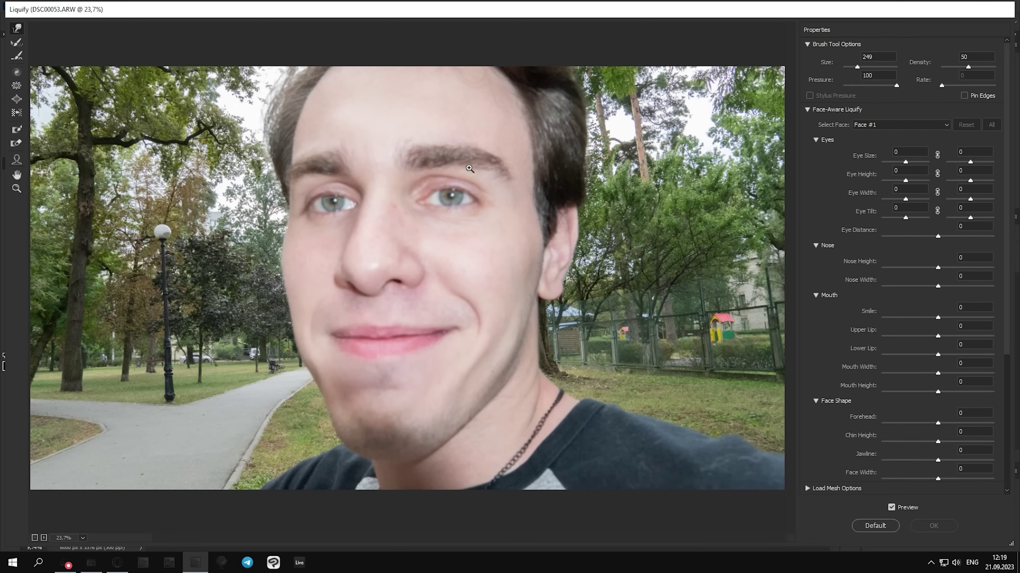
drag(469, 168, 460, 163)
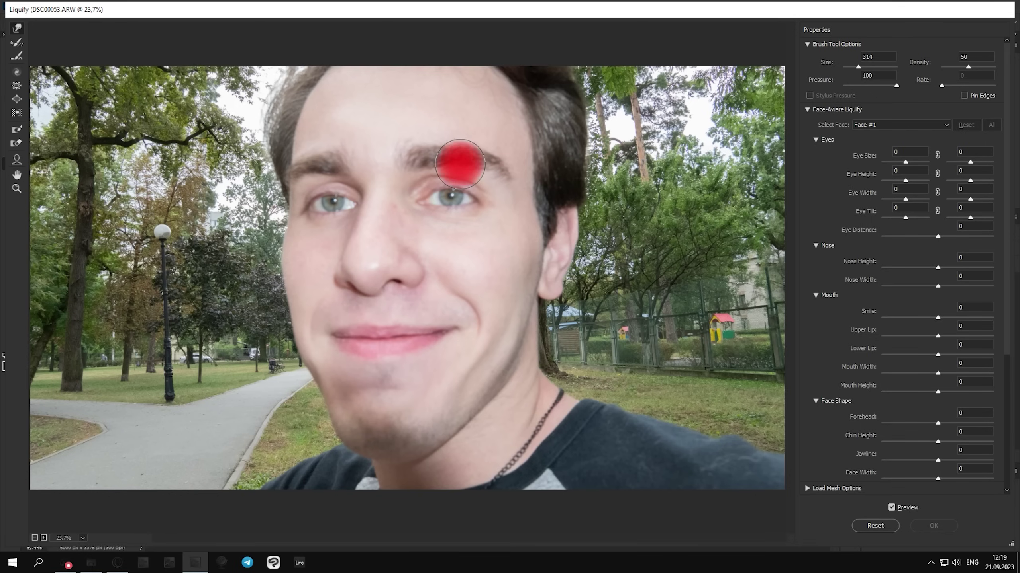
- With a larger warp brush and the eye mask cleared, push the mouth into a grin and lift the right brow
key(bracketright)
key(bracketright)
key(bracketright)
alt+click(460, 164)
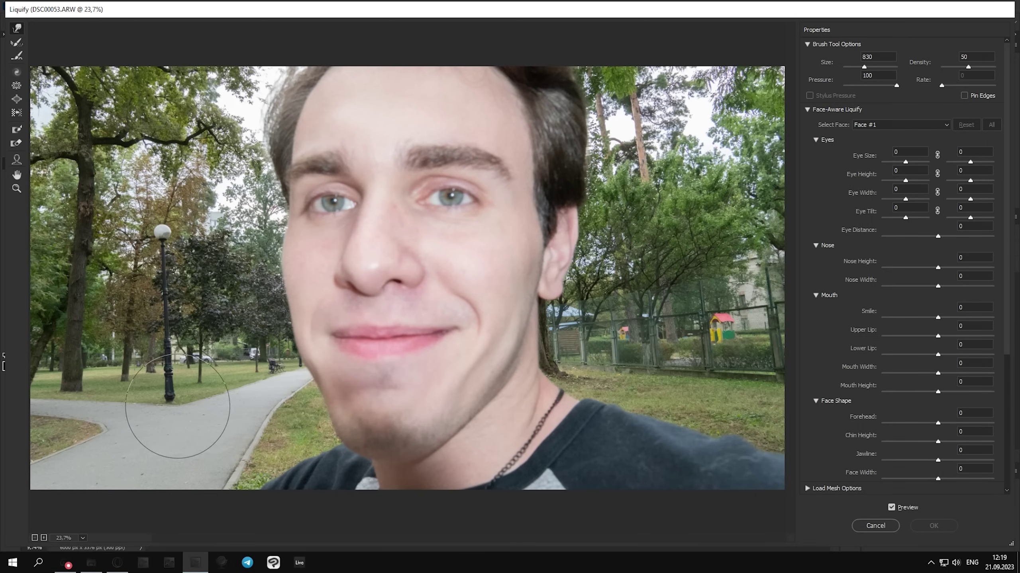
drag(471, 333, 485, 296)
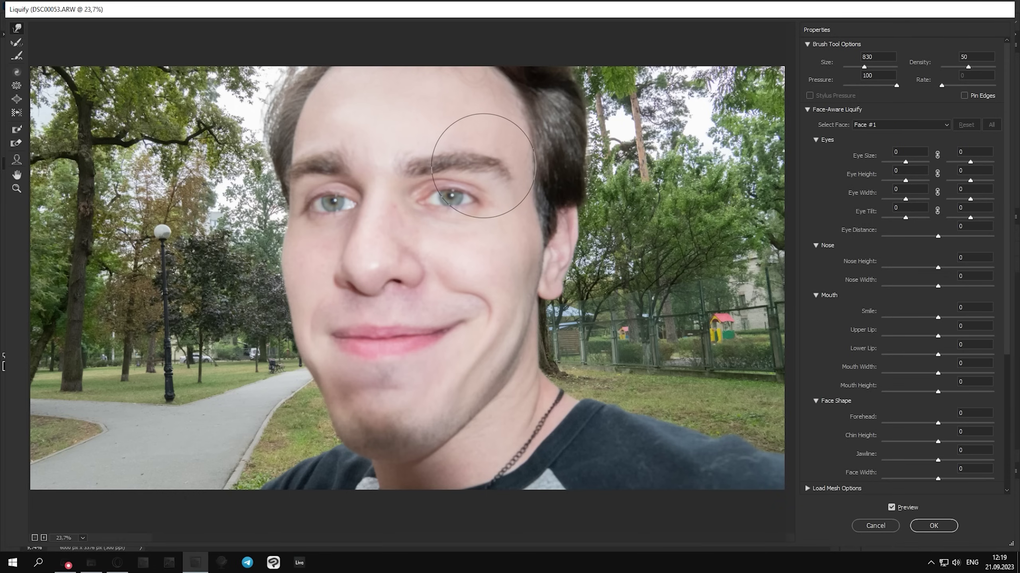
drag(477, 171, 497, 160)
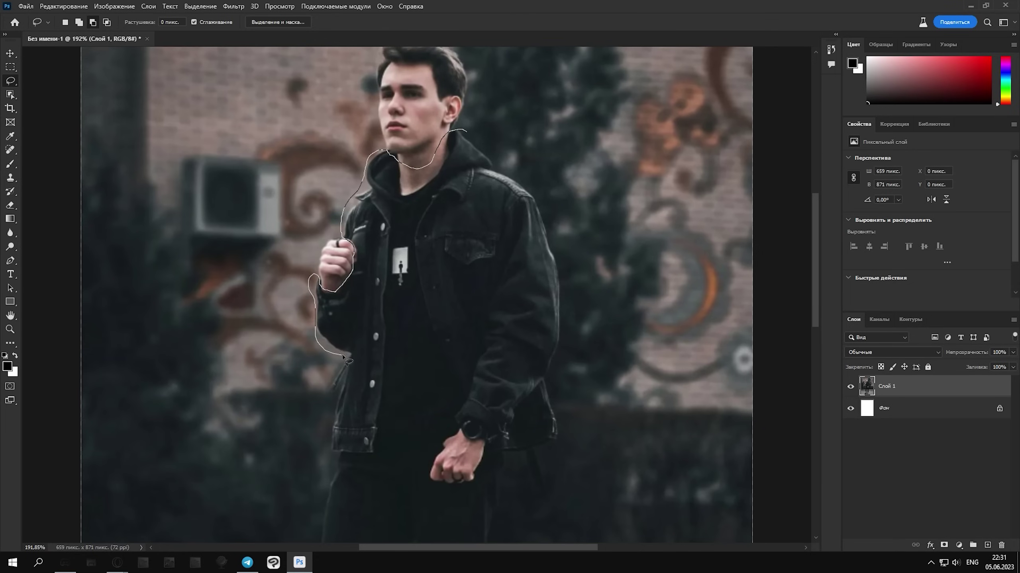
- Outline the man's torso and arms and generate 'bodybuilder body' inside it
drag(348, 361, 461, 132)
click(342, 471)
text(bodybuilder b)
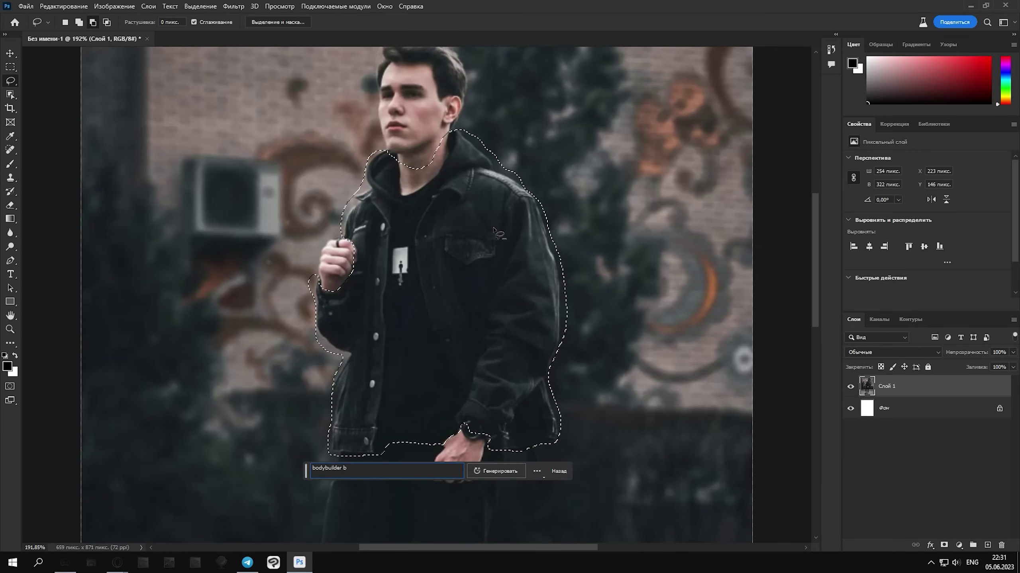
text(ody)
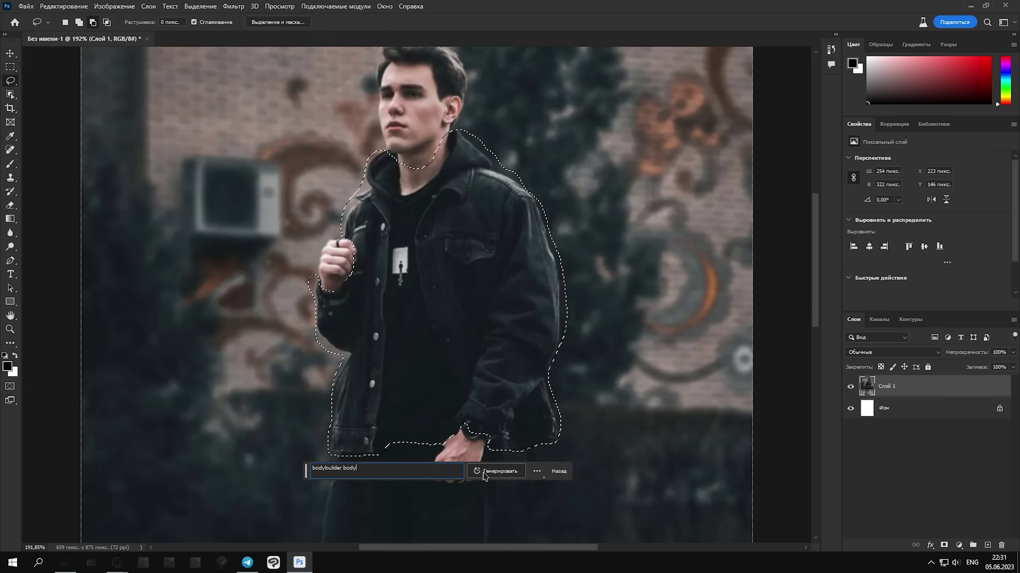
click(485, 472)
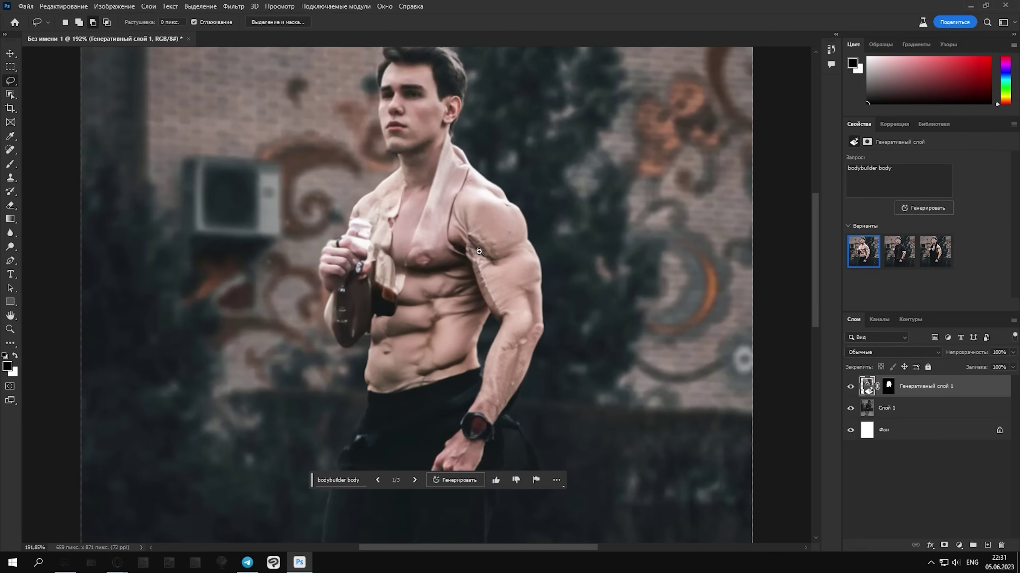
- Compare the body variants, keep the dark-shirt one, and zoom out to the whole figure
scroll(479, 251, down, 3)
scroll(479, 251, down, 2)
click(899, 253)
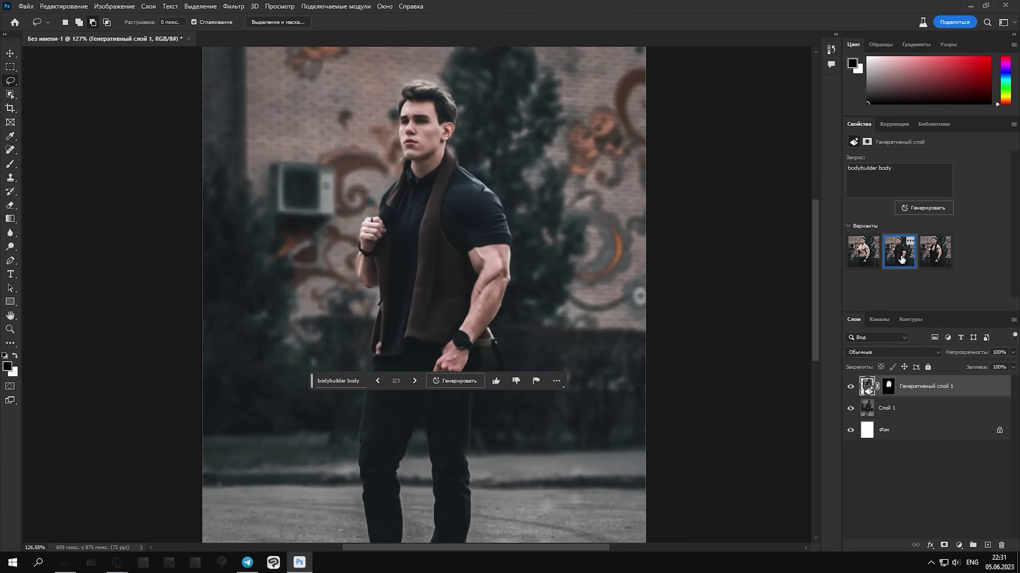
scroll(522, 217, down, 3)
scroll(518, 267, up, 2)
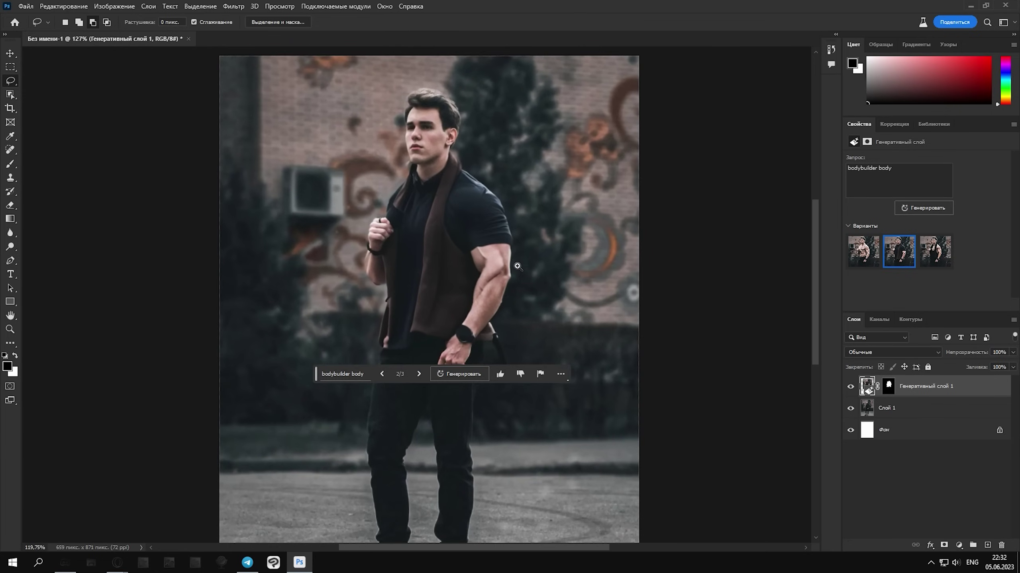
click(929, 260)
mouse_move(898, 251)
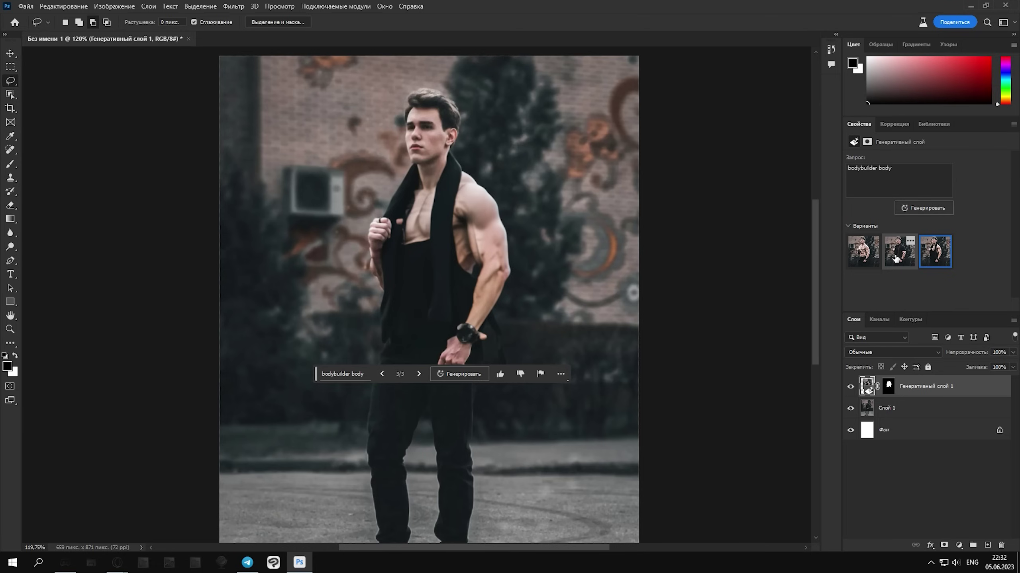
click(896, 259)
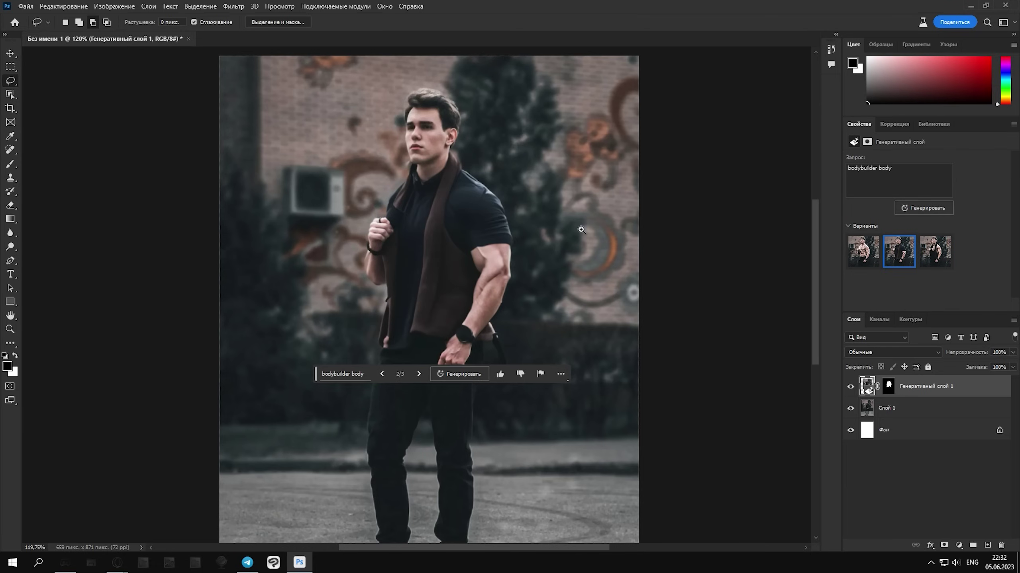
drag(581, 230, 567, 251)
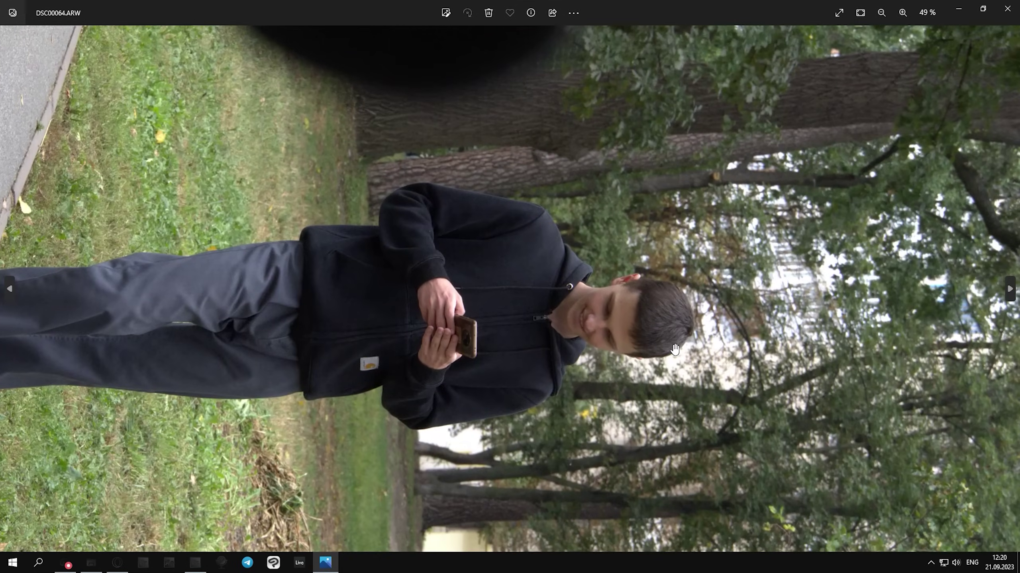
- Browse back to DSC00064.ARW in Photos, zoom on the man's face, and close the viewer
key(Right)
key(Left)
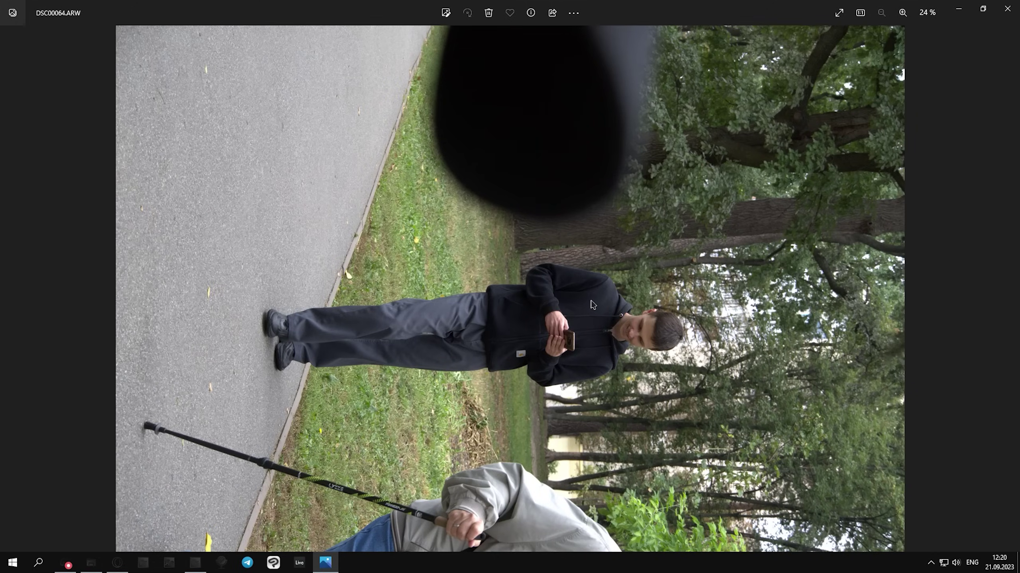
double_click(627, 332)
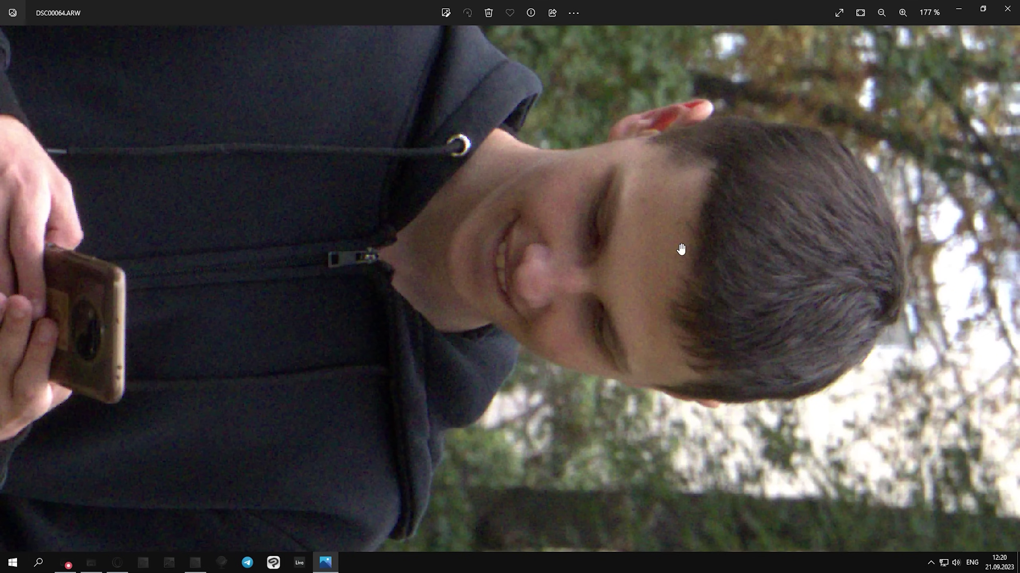
click(1005, 5)
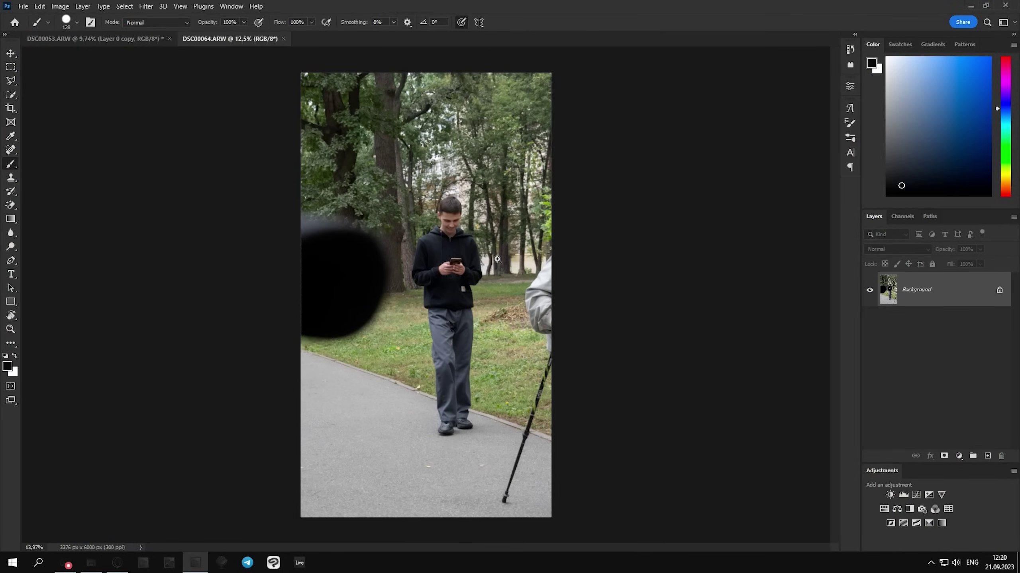
- Widen the park photo's canvas, paste in the warped face, and move it beneath the park photo layer
click(10, 108)
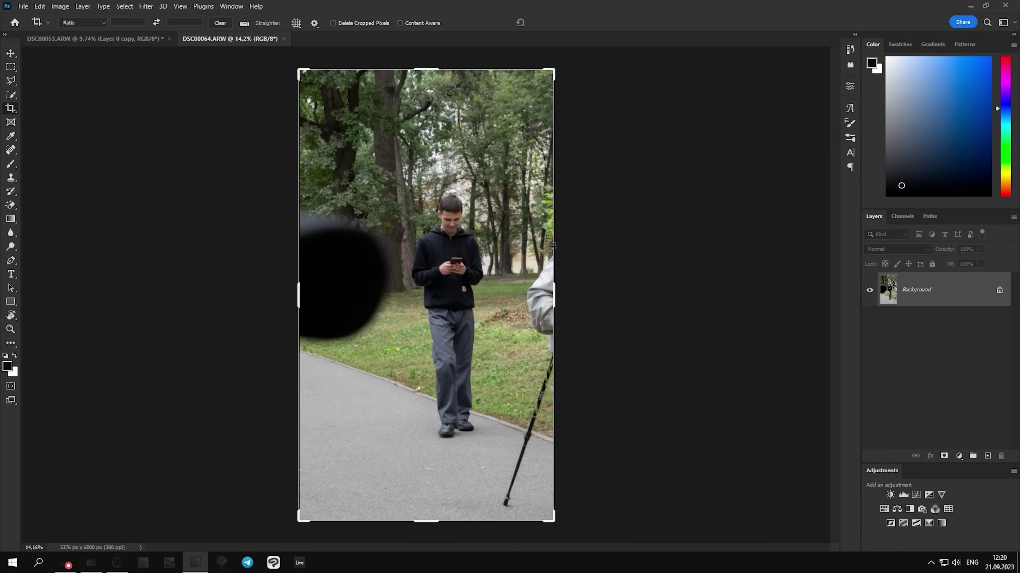
drag(553, 290, 667, 298)
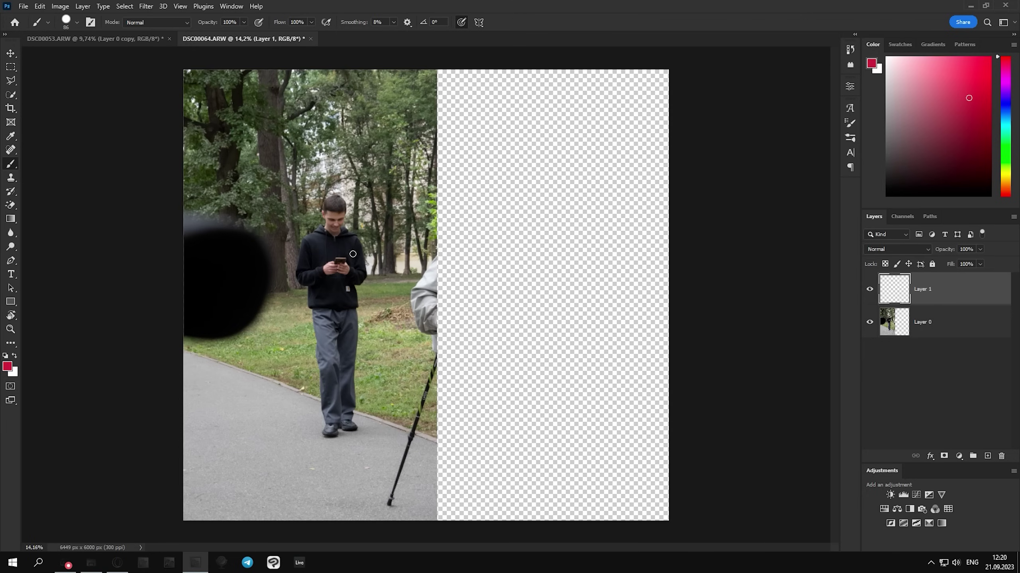
drag(347, 252, 442, 207)
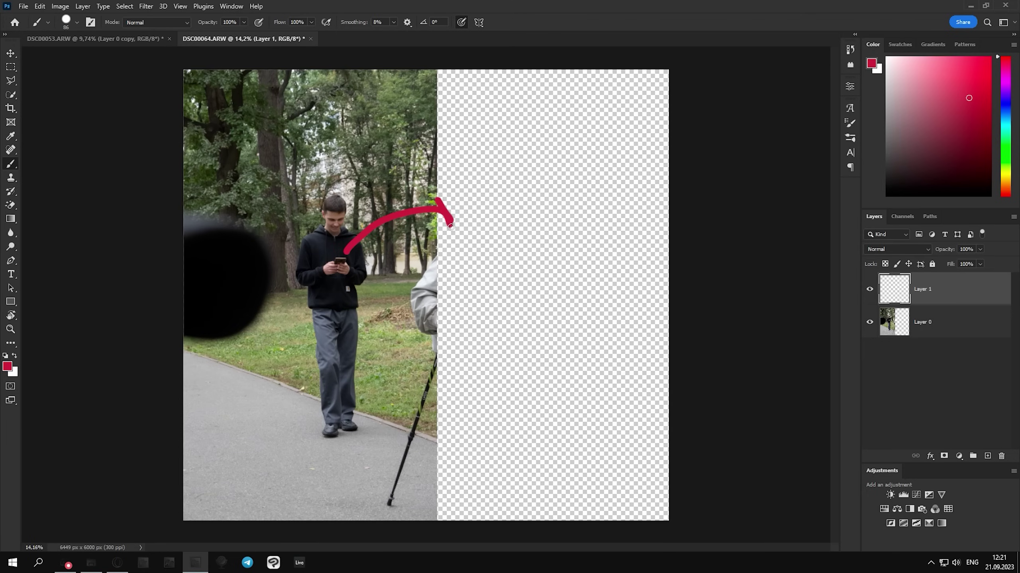
key(ctrl+v)
drag(919, 289, 919, 385)
drag(938, 324, 931, 410)
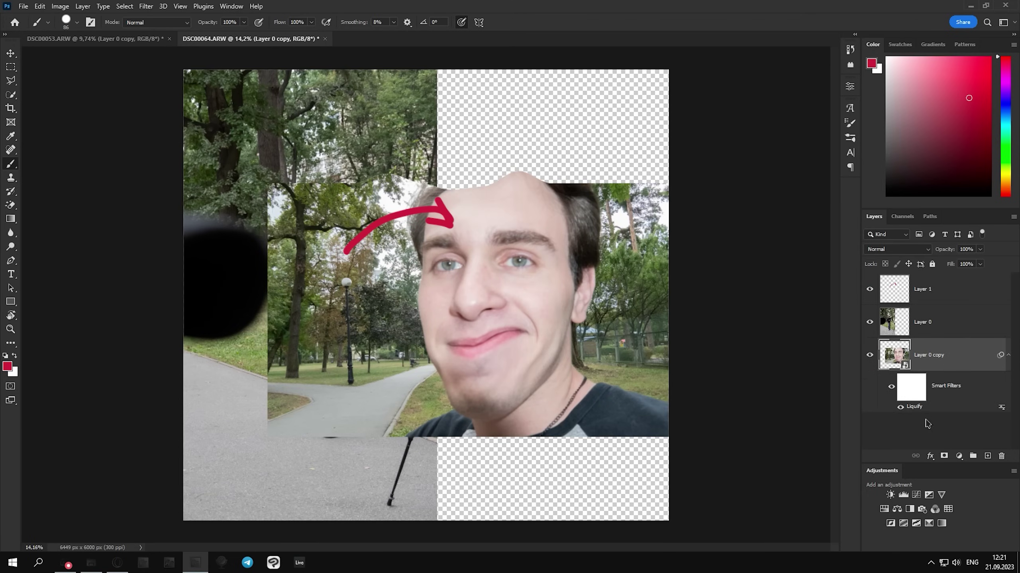
drag(524, 290, 574, 231)
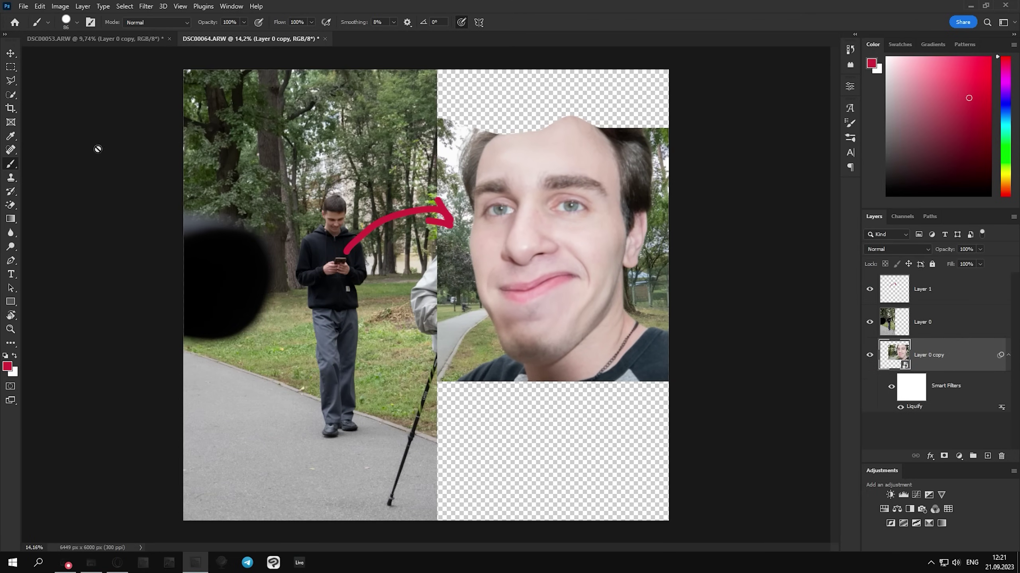
- Rasterize the face layer and delete the stretched strip above its forehead
click(10, 67)
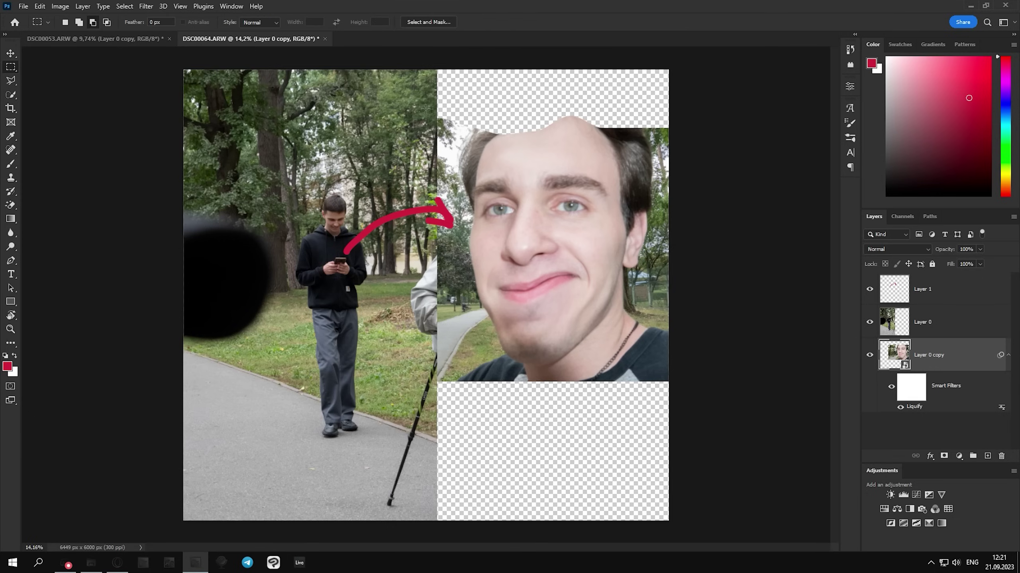
drag(357, 70, 765, 137)
right_click(956, 355)
click(863, 288)
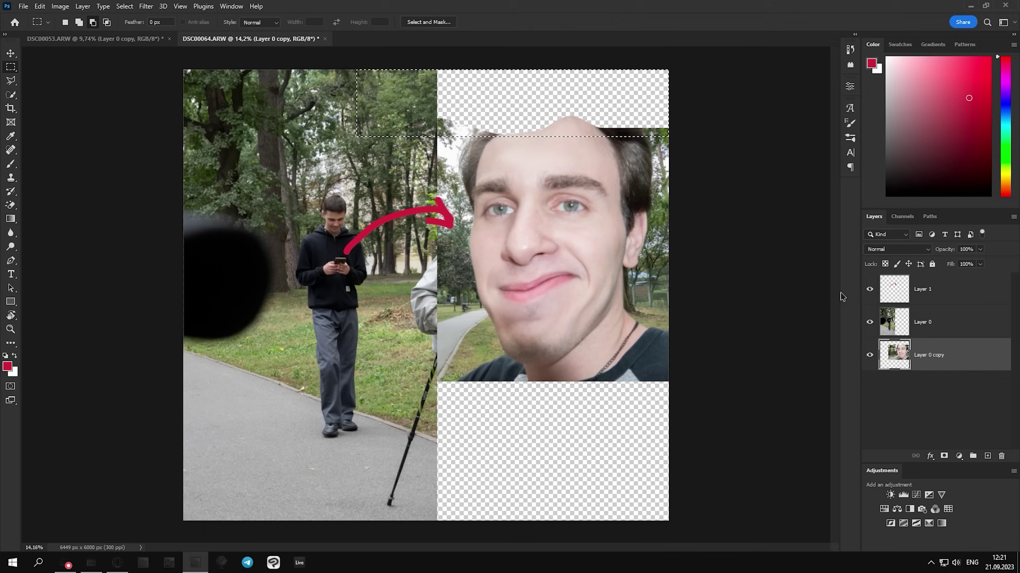
key(Delete)
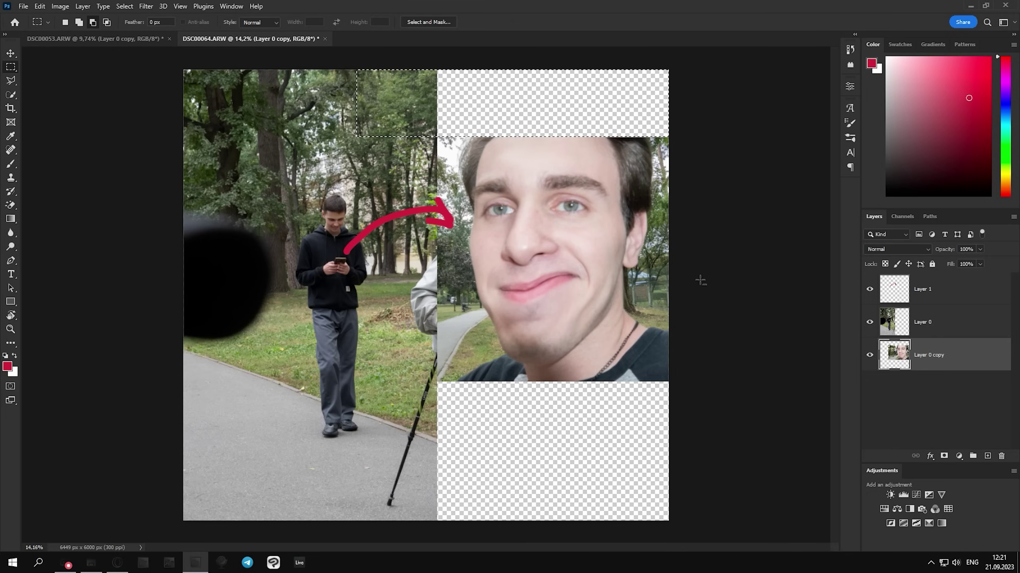
- Flip between the DSC00053 and DSC00064 documents and pan to show the man with the warped face
click(126, 39)
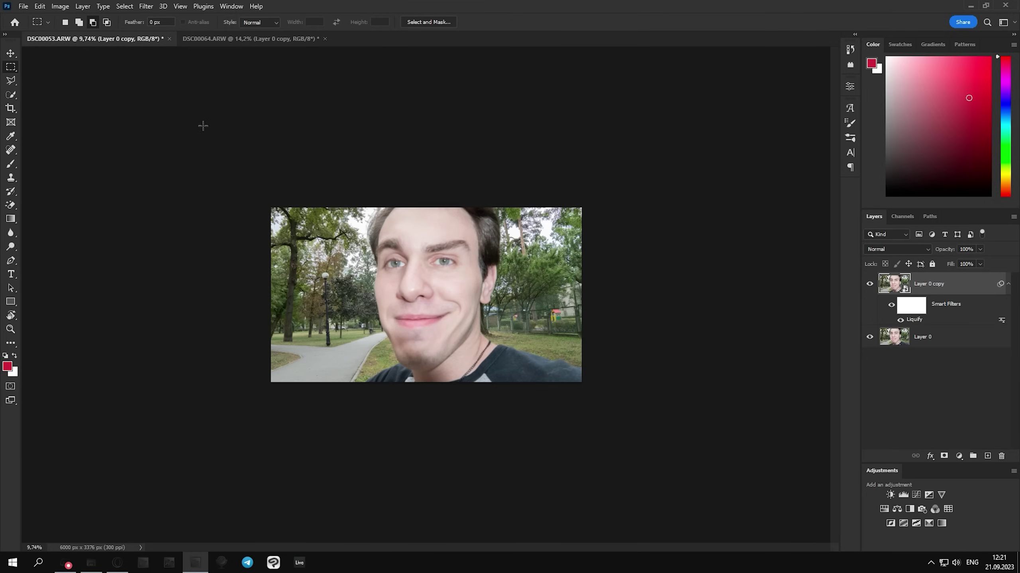
click(275, 39)
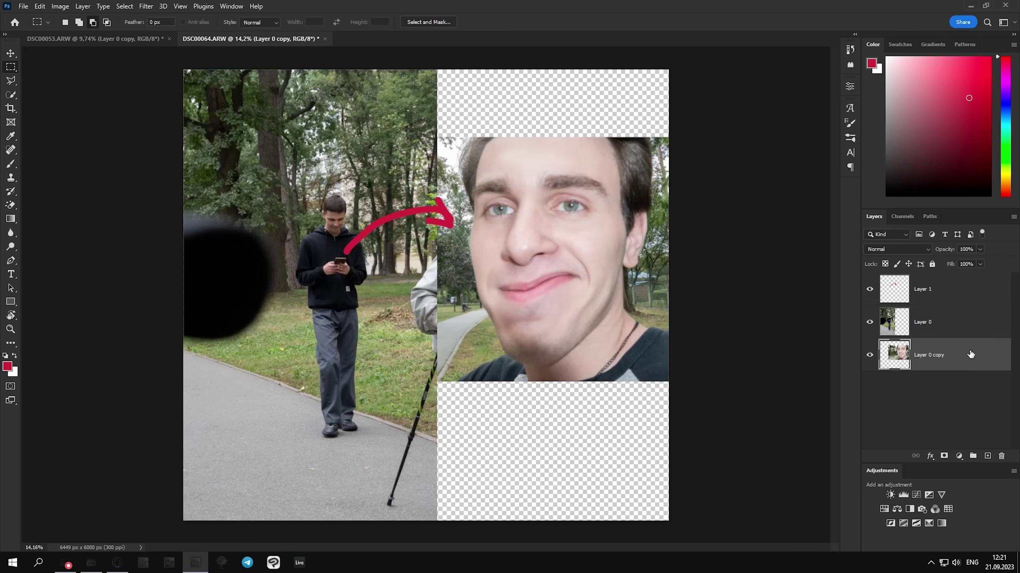
click(106, 40)
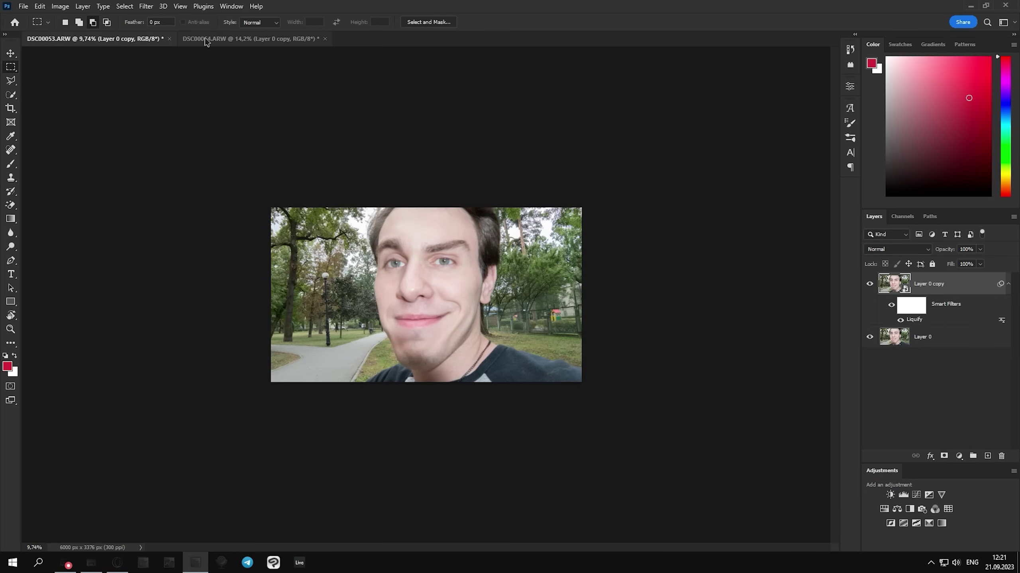
key(ctrl+Tab)
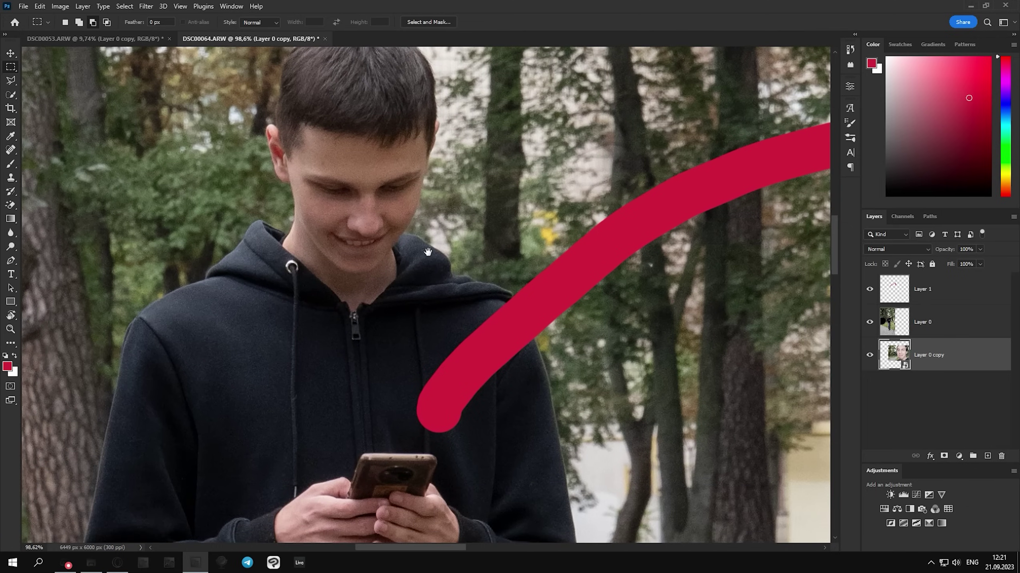
scroll(261, 349, up, 3)
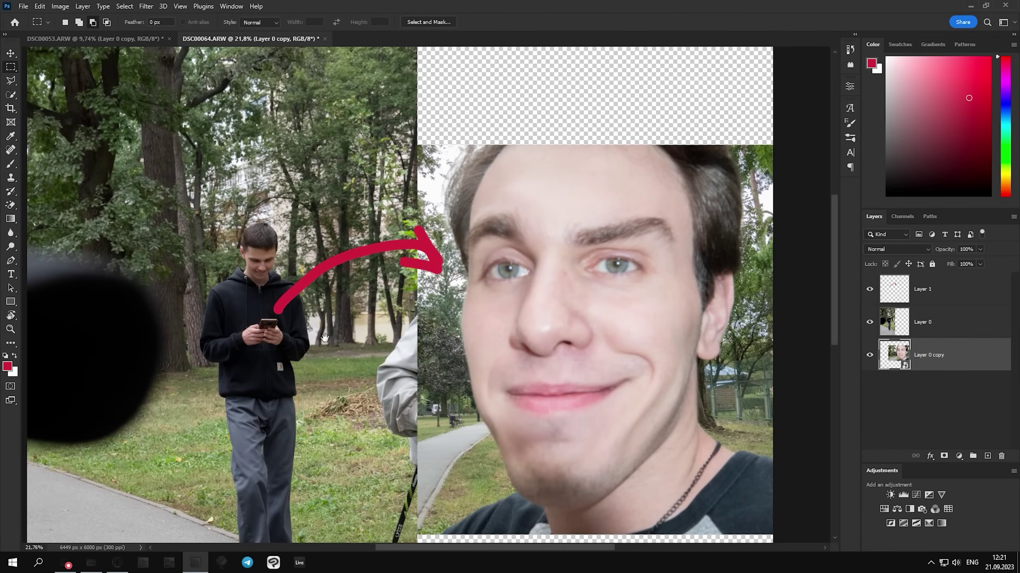
drag(325, 338, 309, 270)
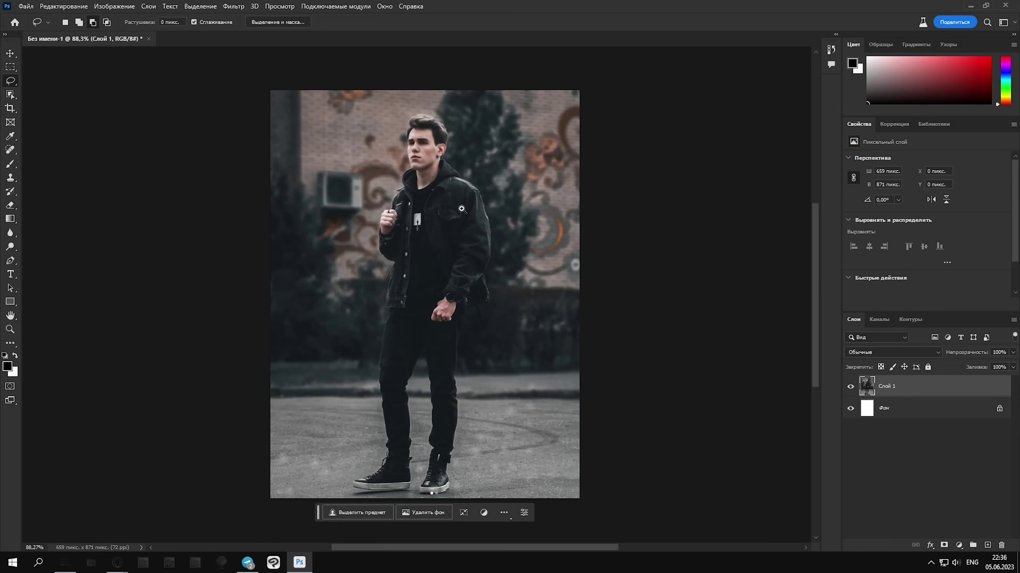
- Lasso the man's body and generate a fill from the prompt 'big fat body'
drag(458, 168, 450, 161)
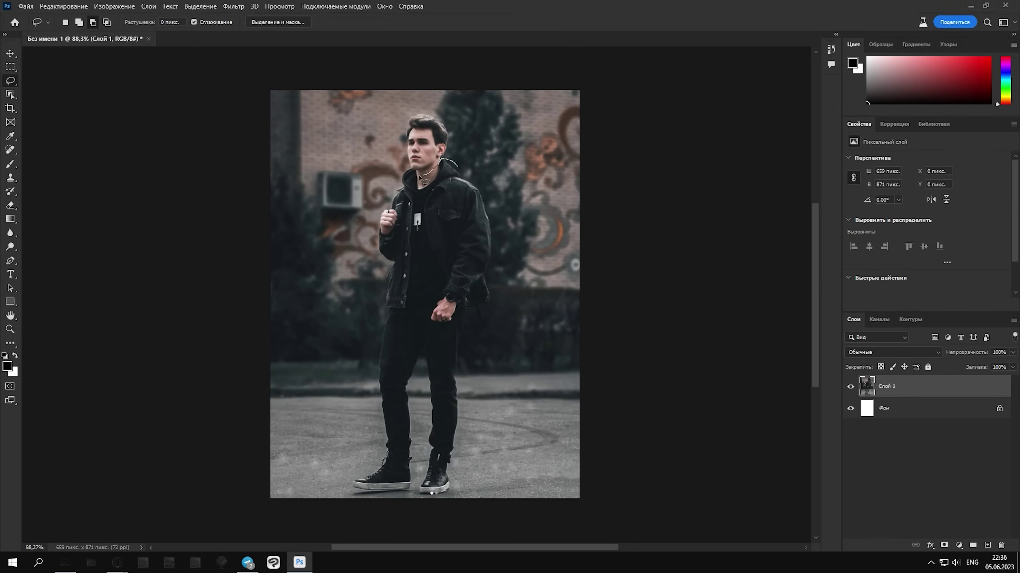
drag(389, 199, 457, 336)
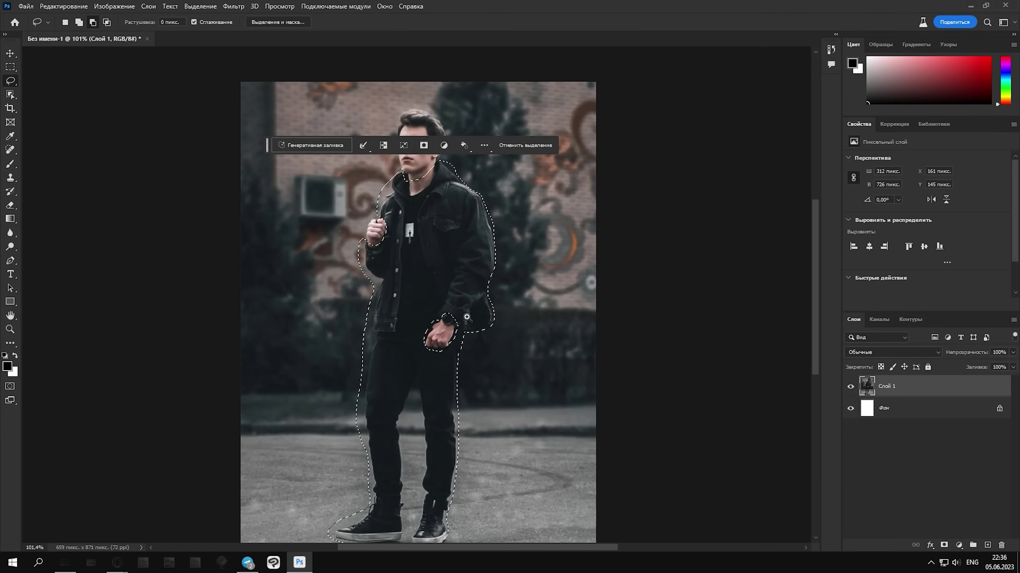
scroll(425, 227, down, 2)
click(314, 511)
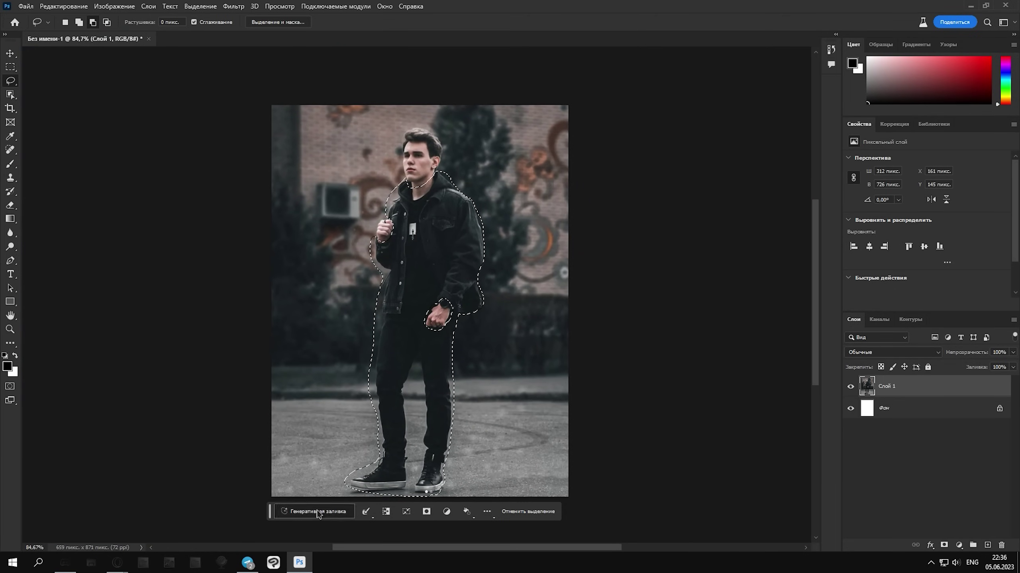
text(big fat body)
key(Return)
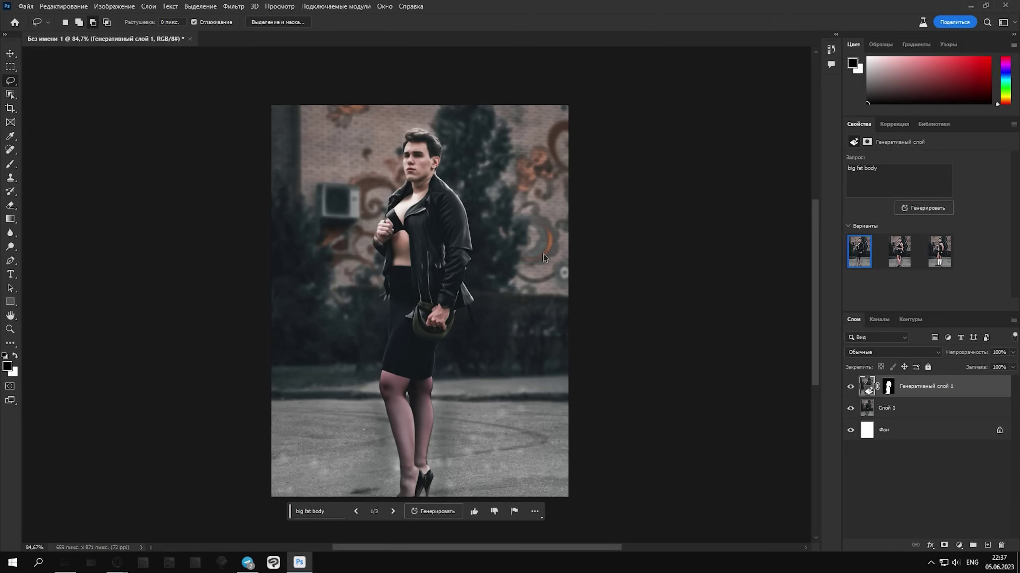
- Compare the three generated body variants and settle on the second
mouse_move(899, 250)
click(910, 264)
click(936, 261)
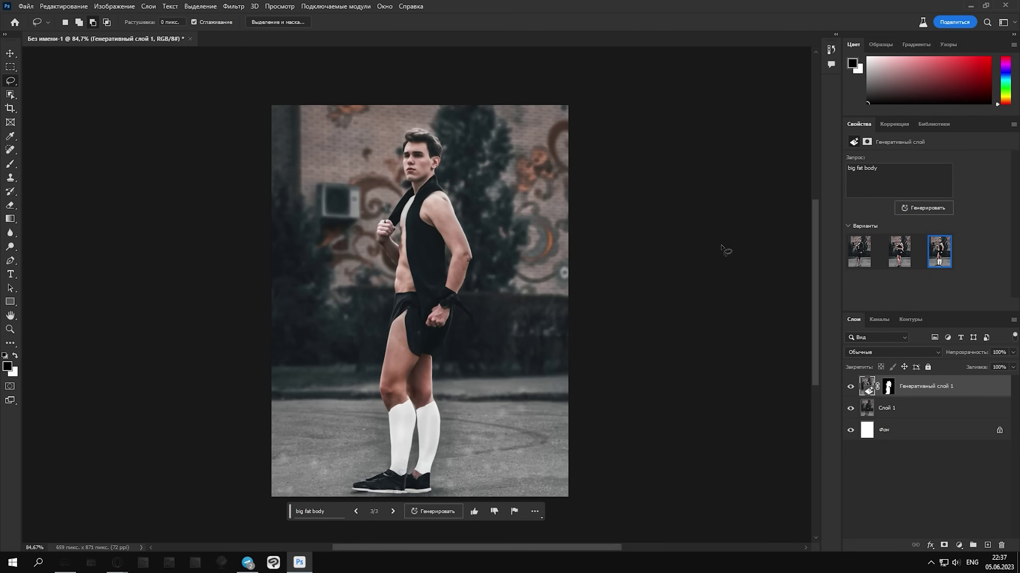
click(859, 252)
click(901, 264)
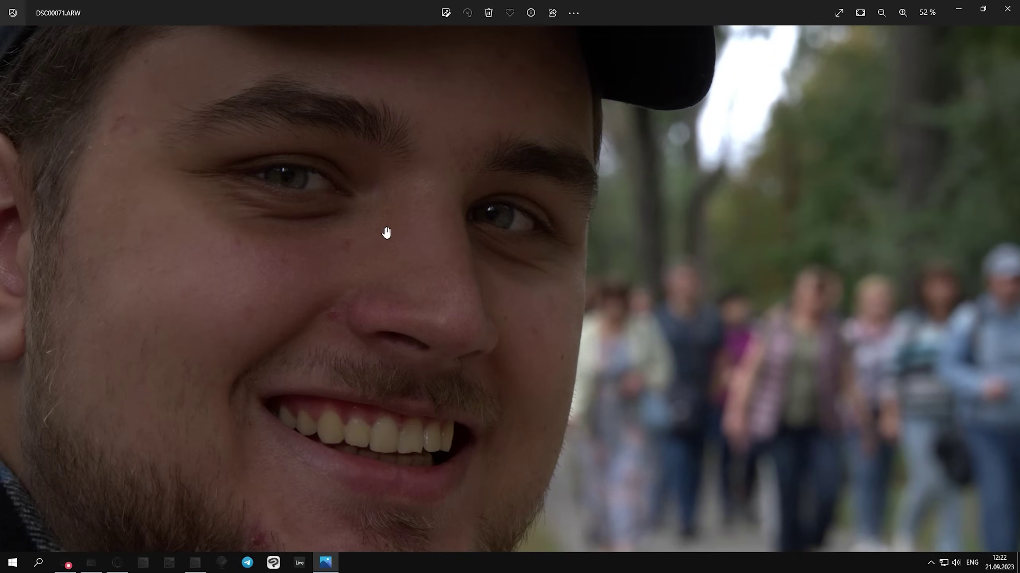
- Zoom and pan across the capped friend's selfie in Photos, then drag DSC00072.ARW into Photoshop
scroll(386, 232, up, 2)
mouse_move(387, 230)
mouse_down()
mouse_move(475, 187)
mouse_move(514, 126)
mouse_up()
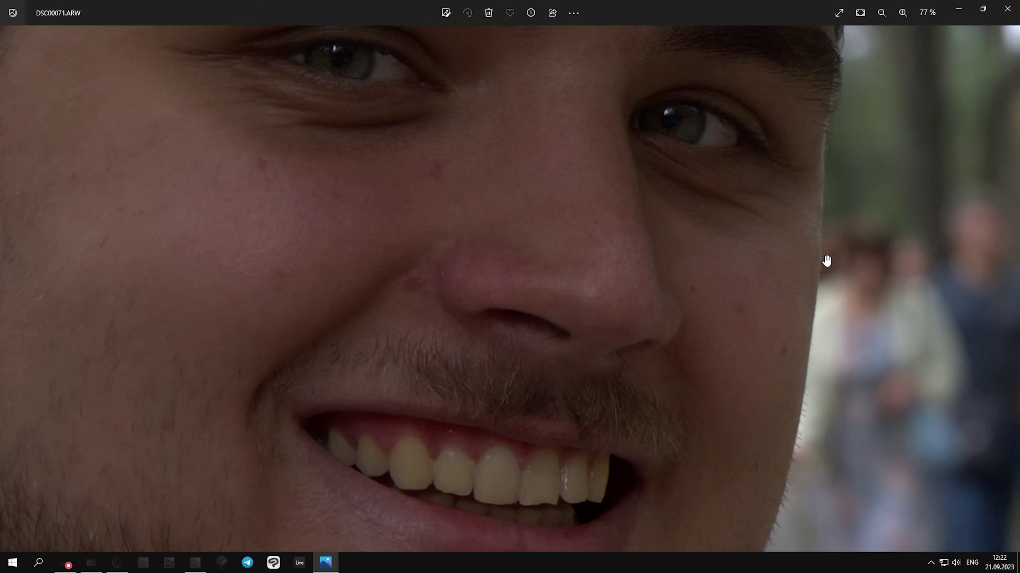
scroll(673, 318, down, 1)
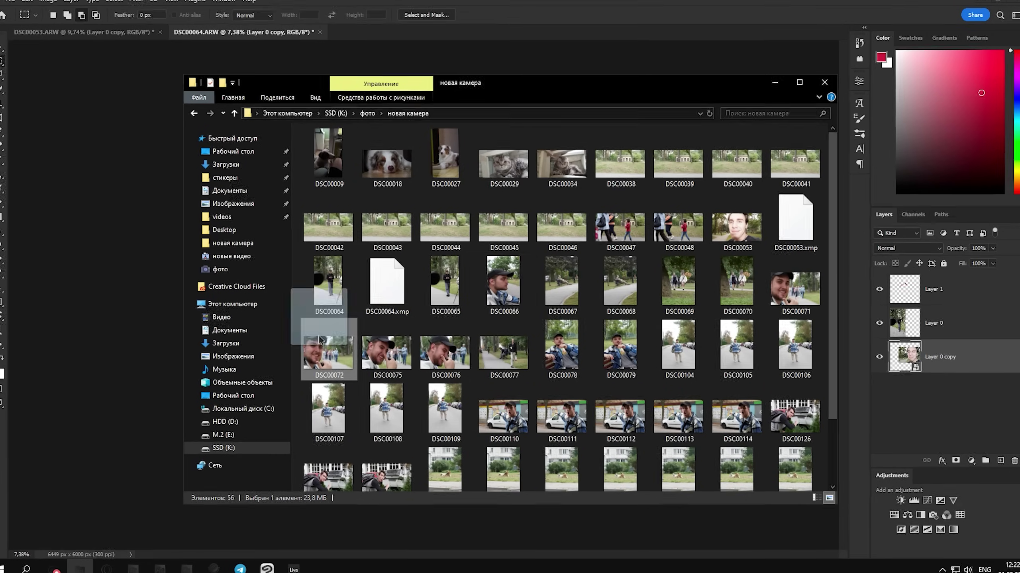
drag(308, 359, 391, 20)
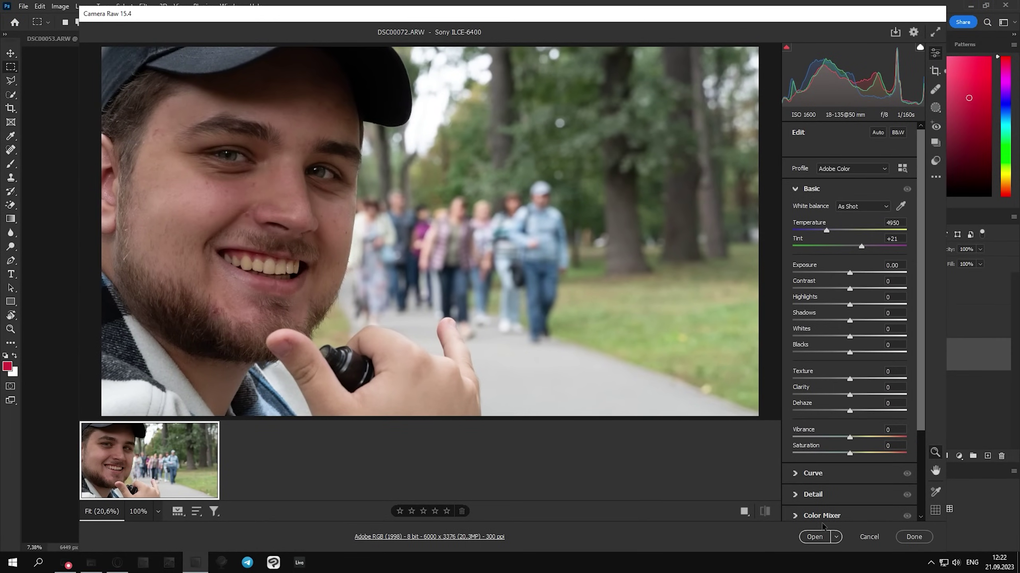
- Open DSC00072 from Camera Raw as a new document, then return to the DSC00064 document
click(814, 537)
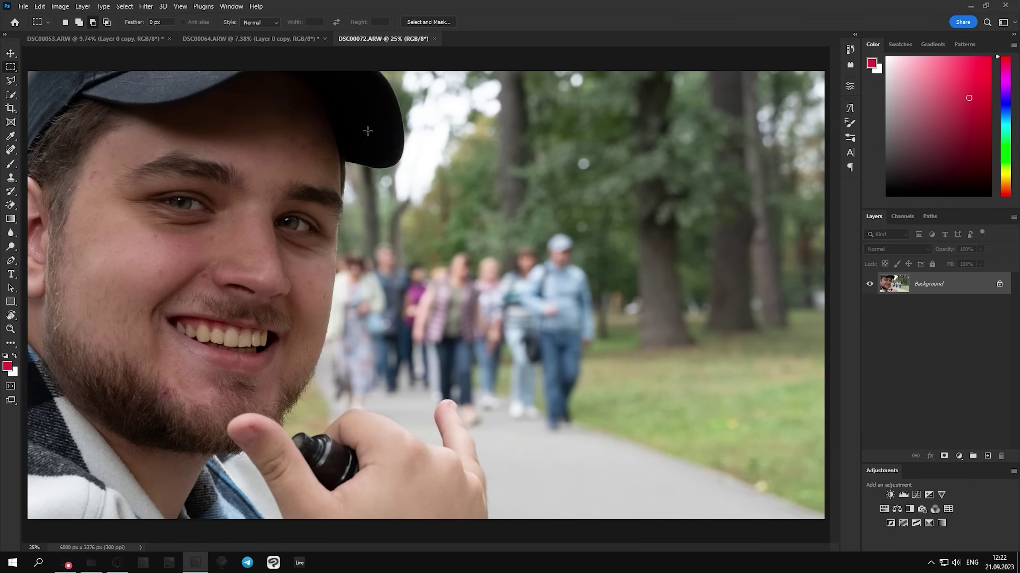
click(207, 40)
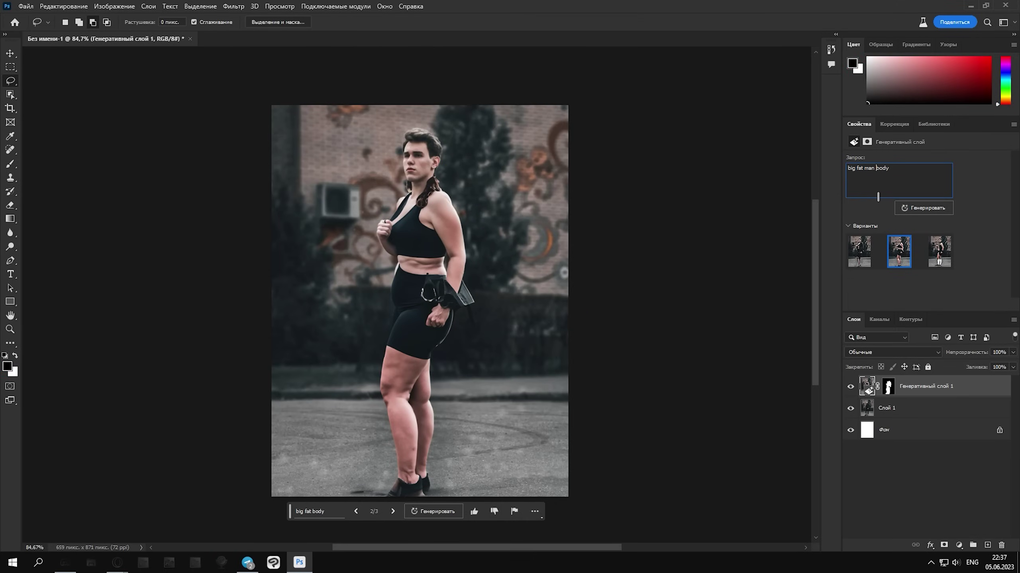
- Regenerate the man's body and preview the second and third new variants
click(921, 208)
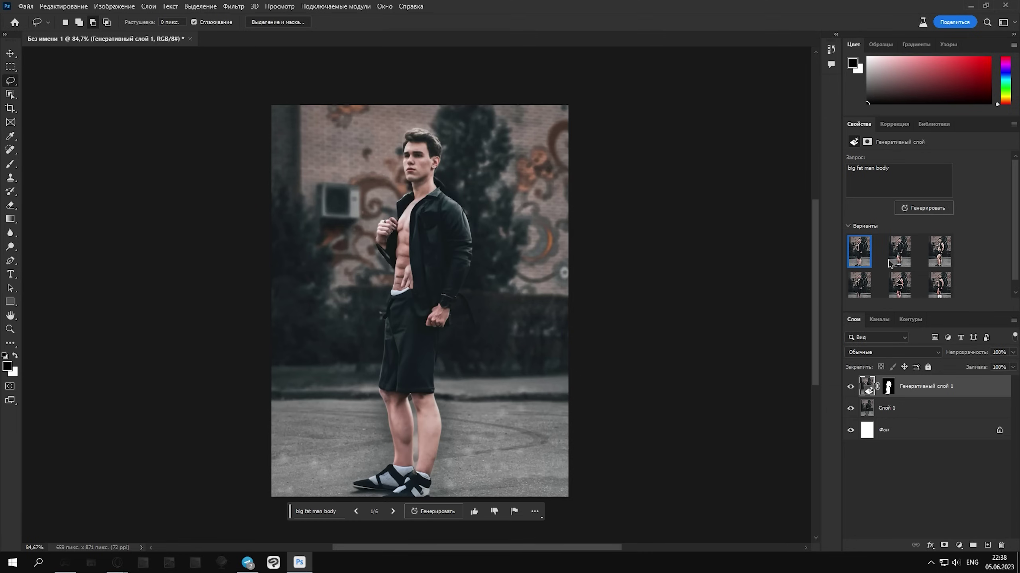
click(898, 254)
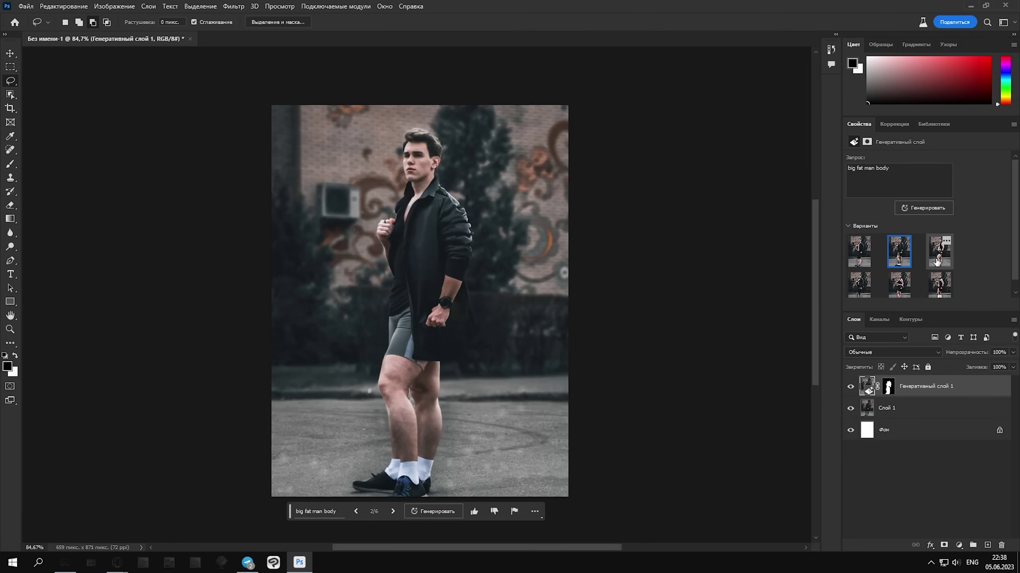
click(936, 260)
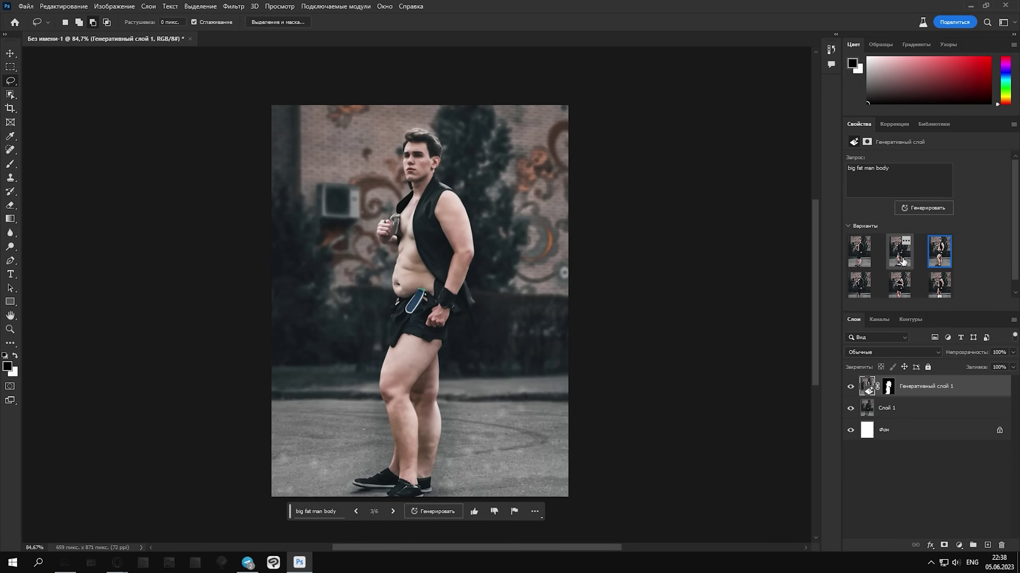
mouse_move(859, 251)
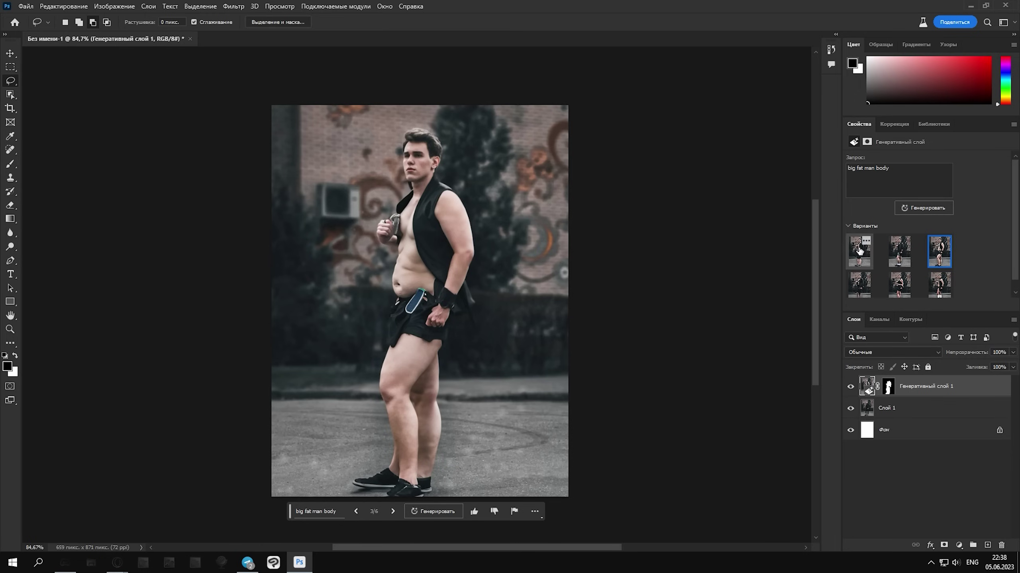
scroll(753, 299, up, 1)
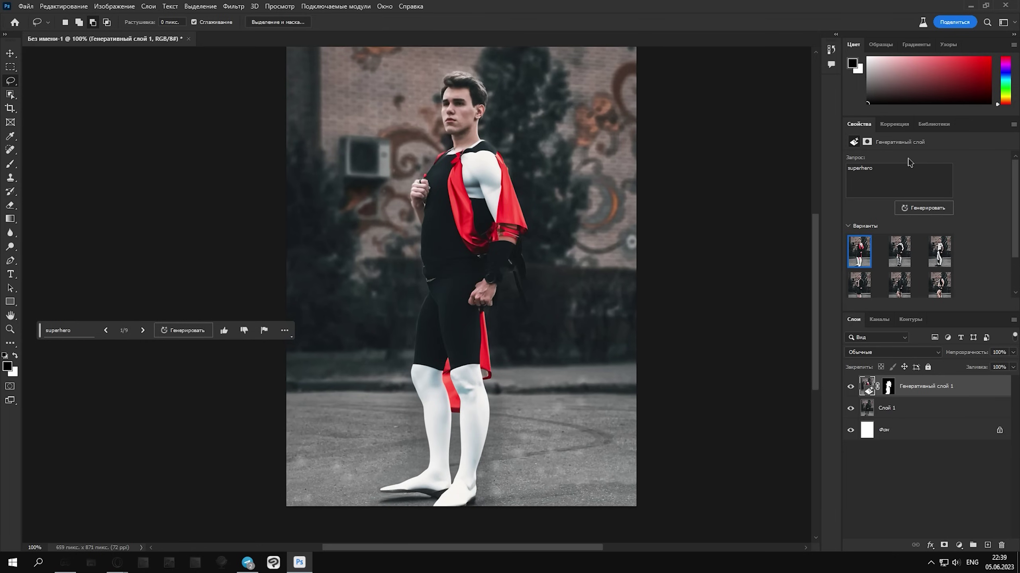
- Compare the superhero variants and settle on the white suit with dark cape
click(900, 263)
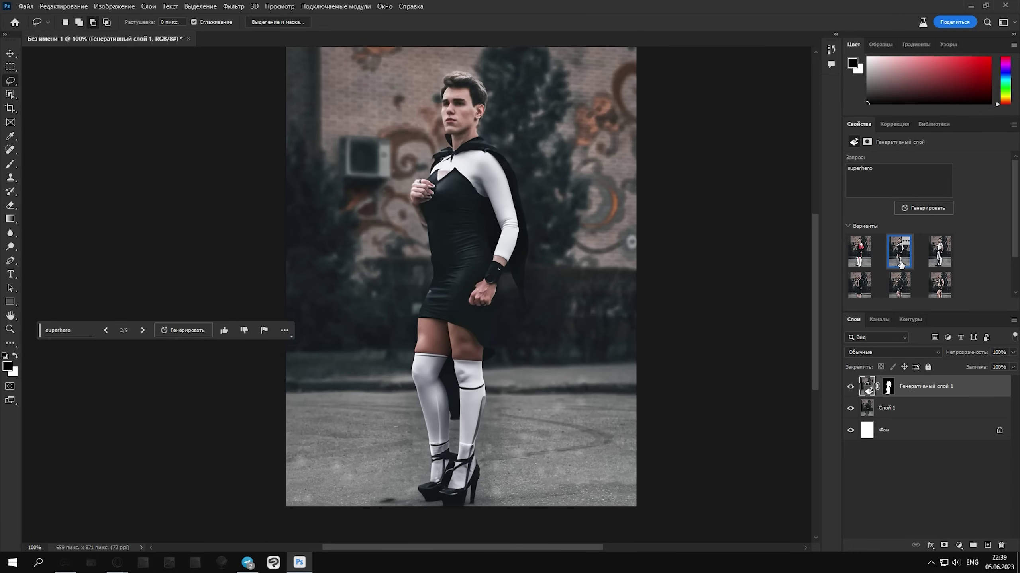
mouse_move(939, 251)
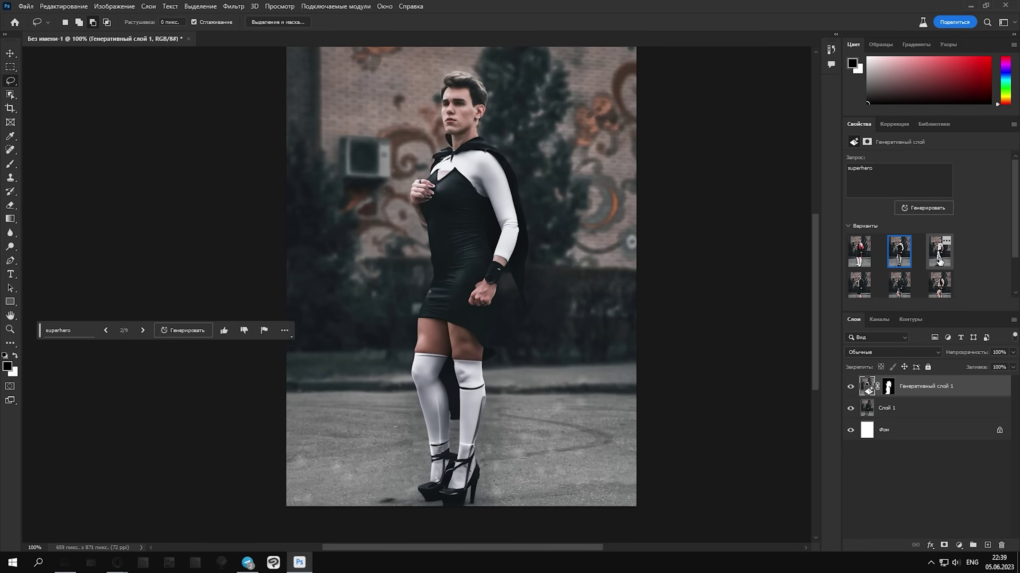
click(940, 261)
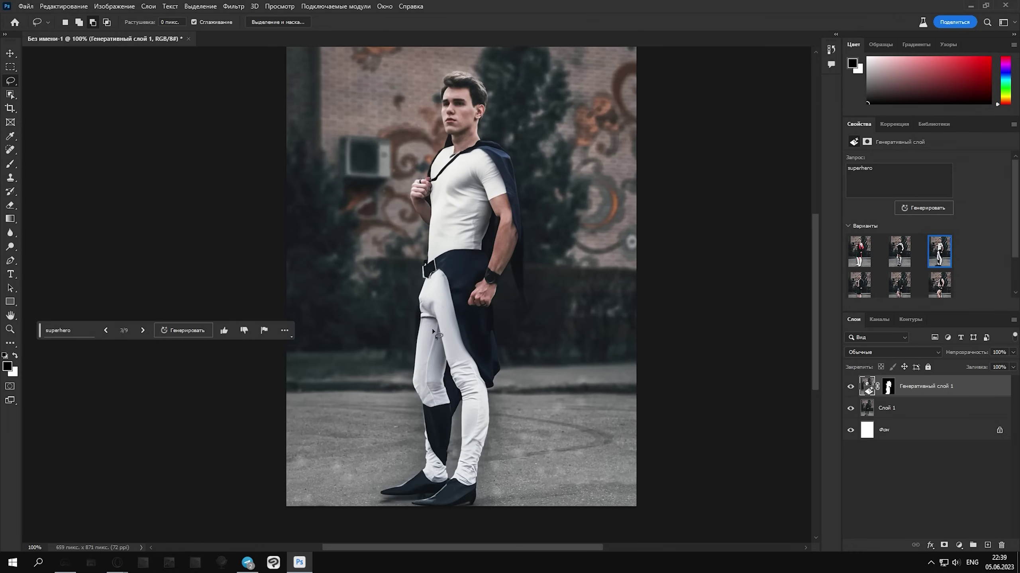
drag(419, 322, 485, 308)
scroll(485, 308, down, 5)
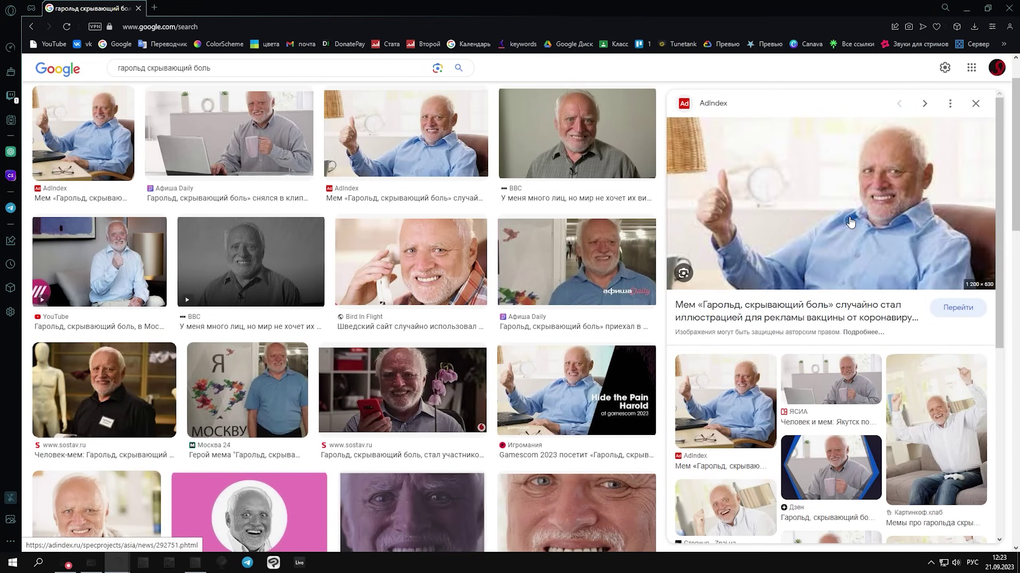
- Preview the Картинкоф.клаб collage of the smiling older man in the image results
click(850, 223)
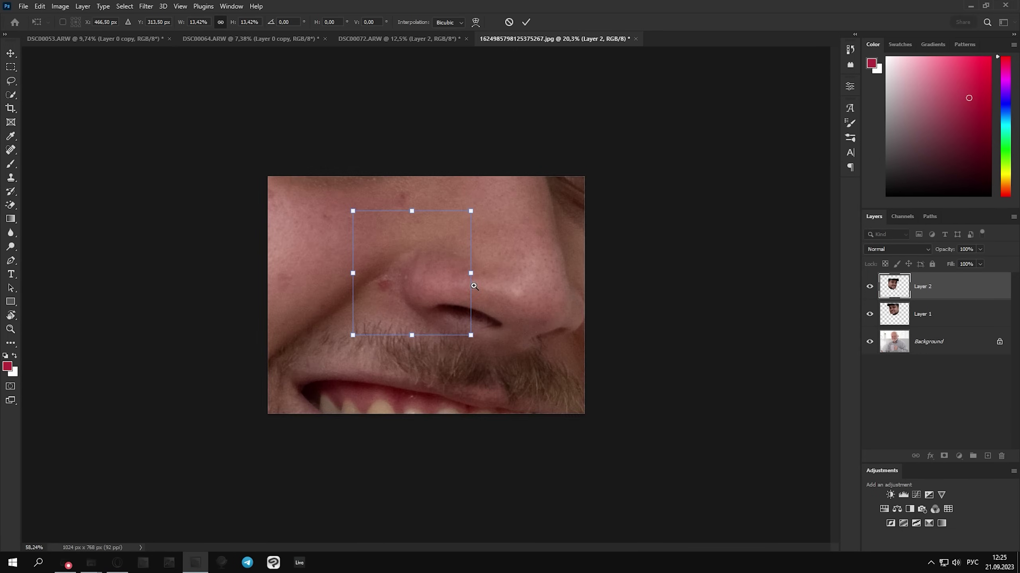
- Flip the capped face horizontally, then move and rotate it onto the man's head
right_click(419, 281)
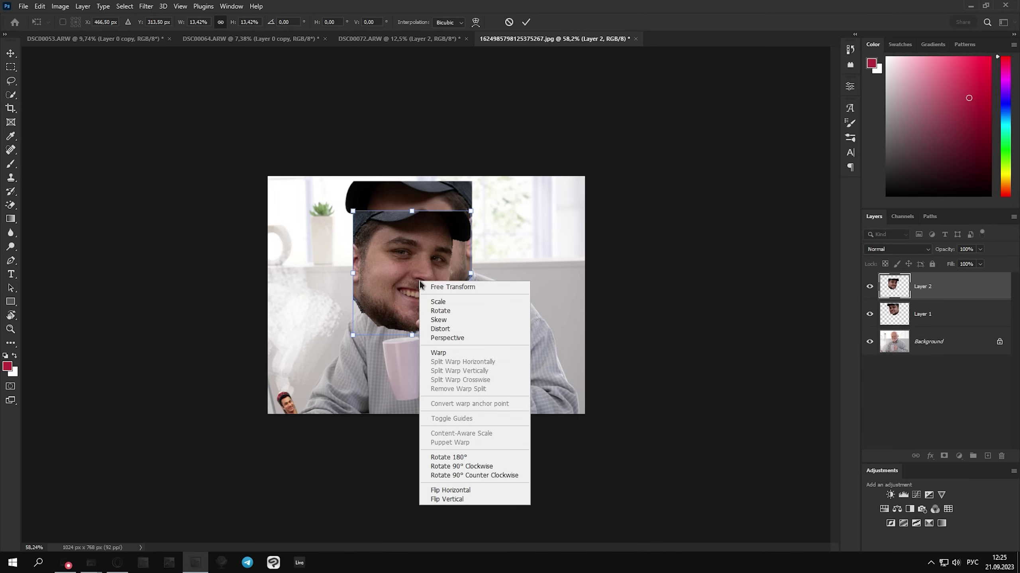
click(461, 490)
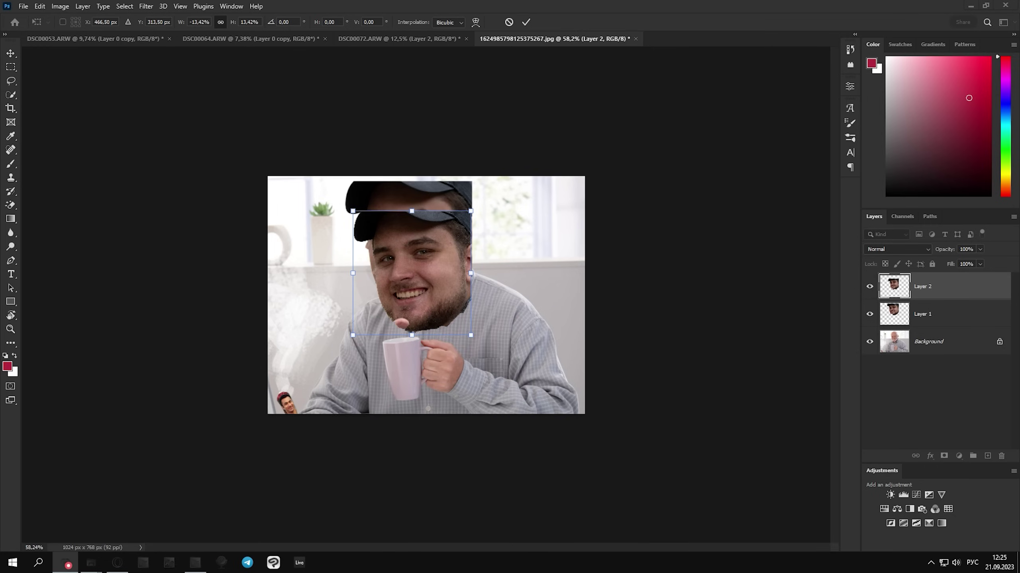
drag(428, 290, 423, 275)
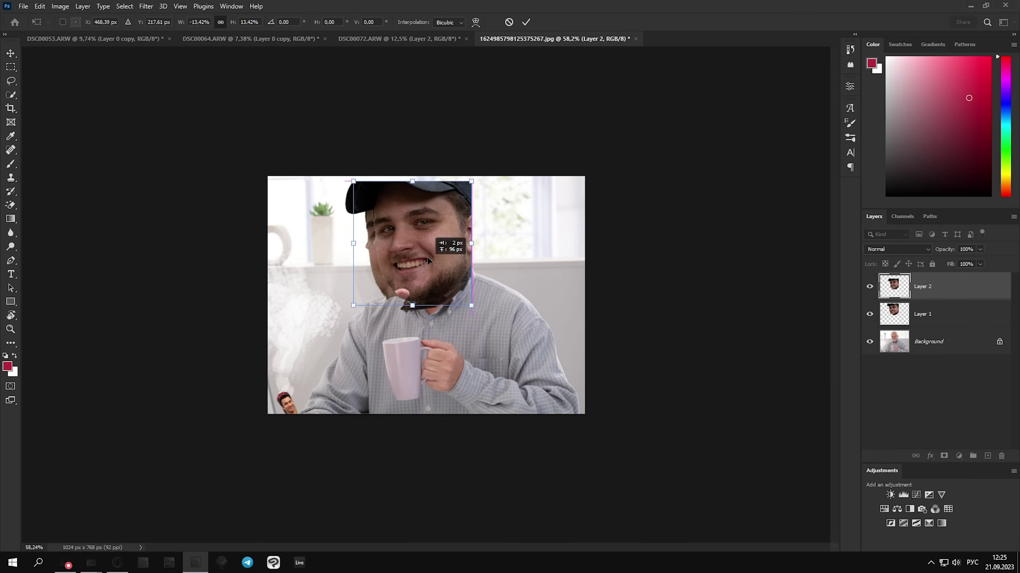
drag(488, 200, 493, 188)
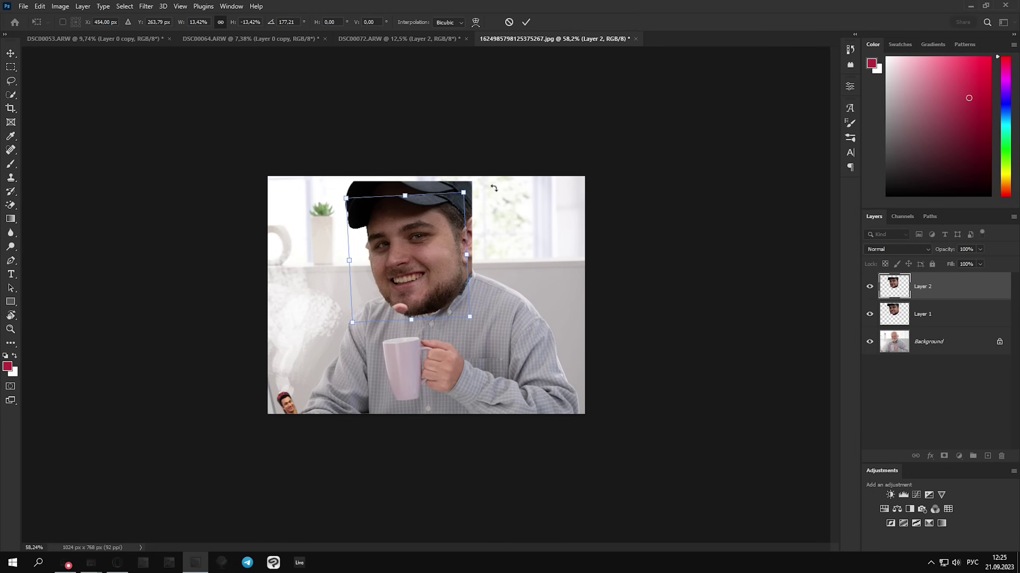
click(525, 21)
scroll(273, 409, up, 5)
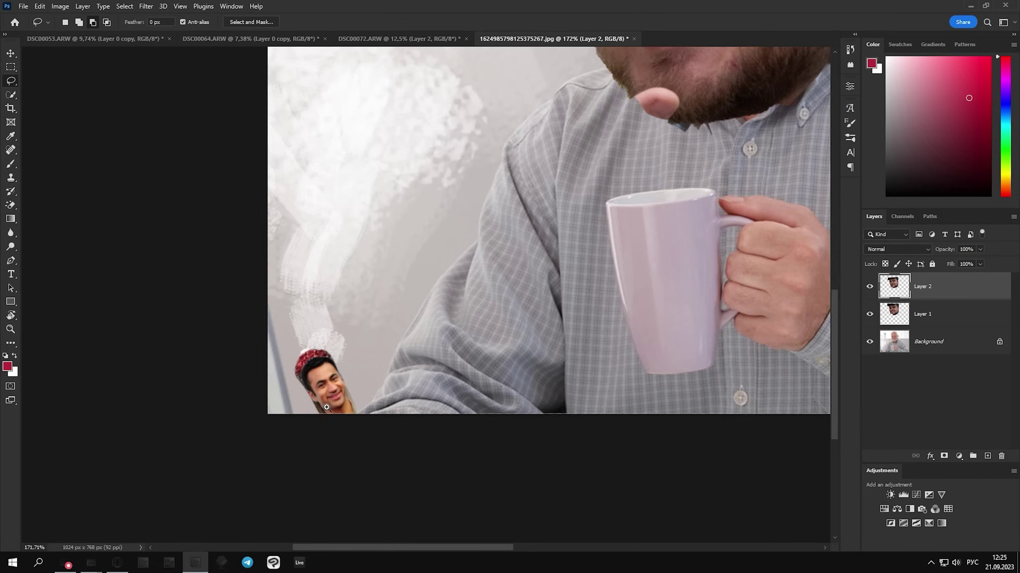
drag(333, 418, 379, 365)
scroll(379, 365, up, 3)
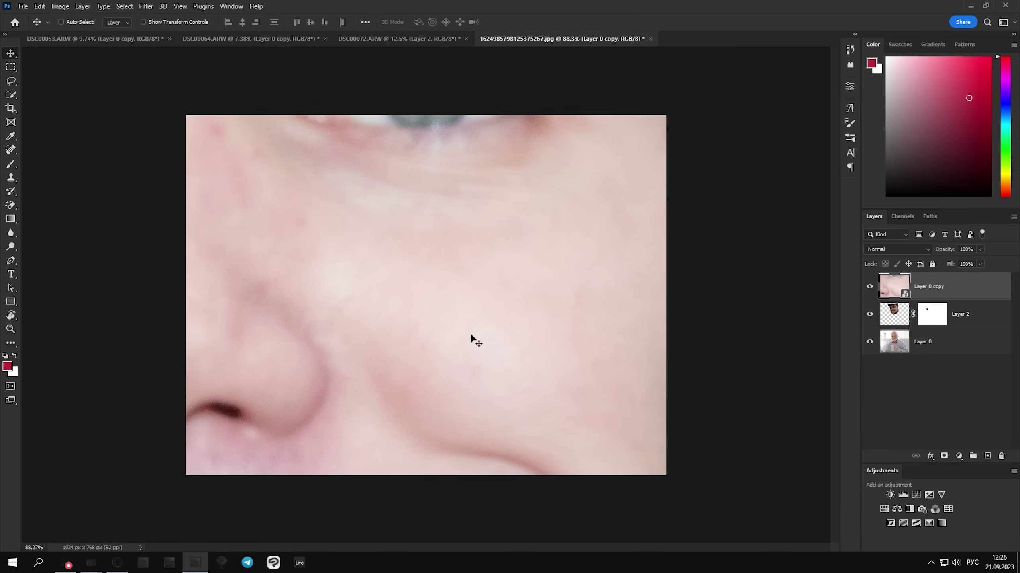
- Shrink the pasted close-up face to a small size and tilt it at an angle
key(ctrl+y)
scroll(502, 318, down, 5)
scroll(561, 265, down, 3)
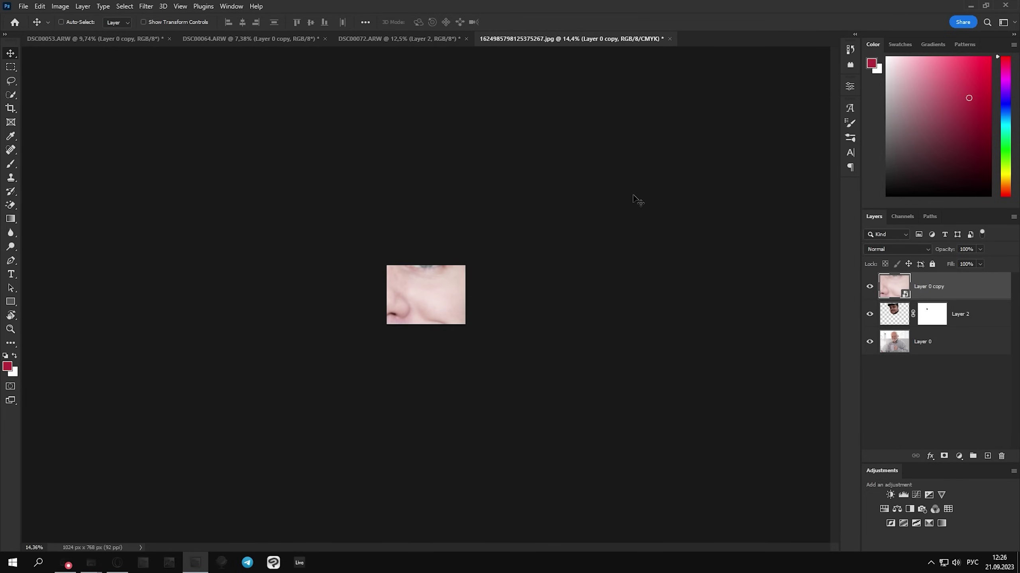
key(ctrl+t)
drag(629, 182, 413, 304)
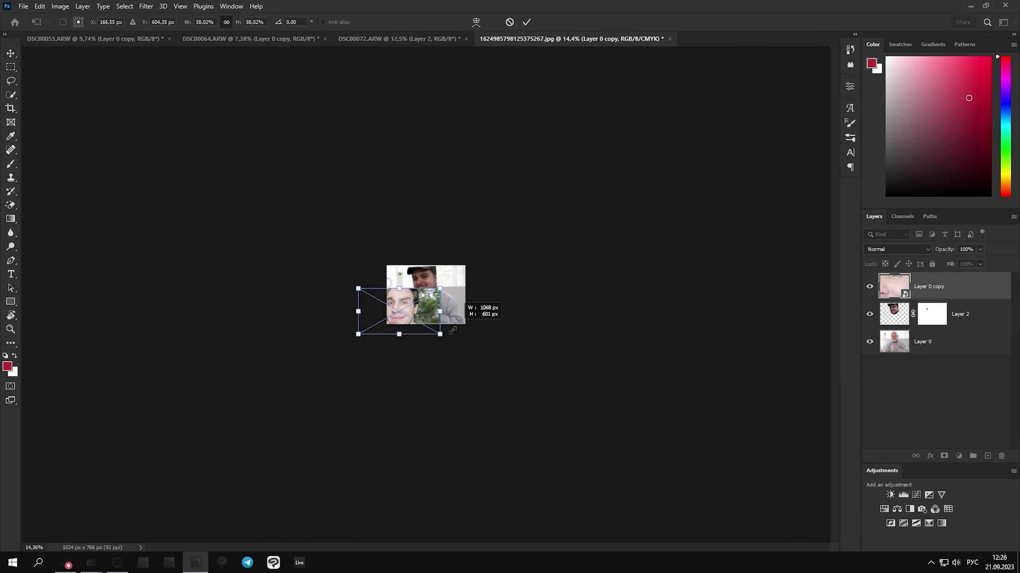
scroll(458, 305, up, 5)
scroll(459, 305, up, 2)
drag(509, 256, 442, 340)
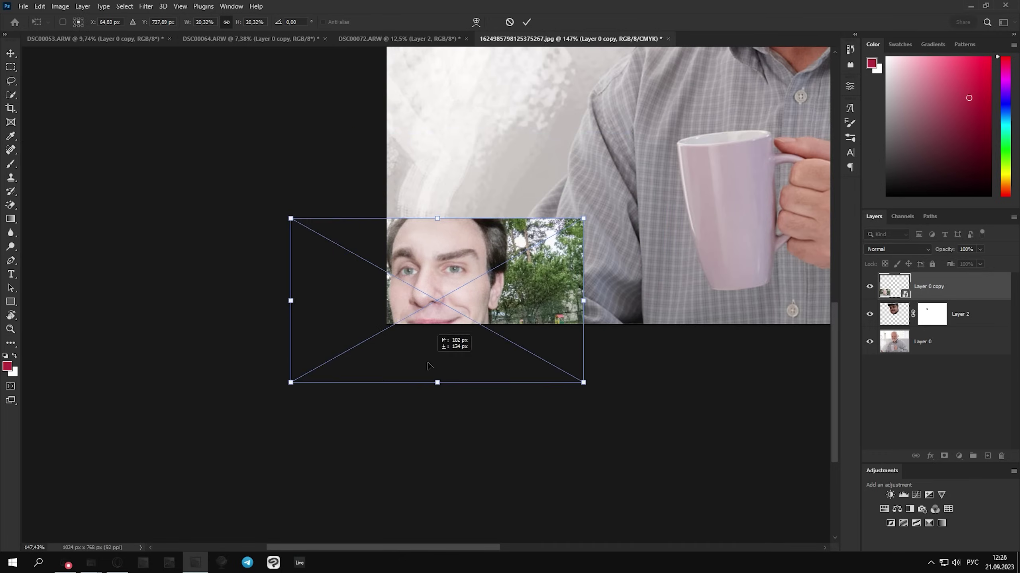
drag(577, 231, 472, 287)
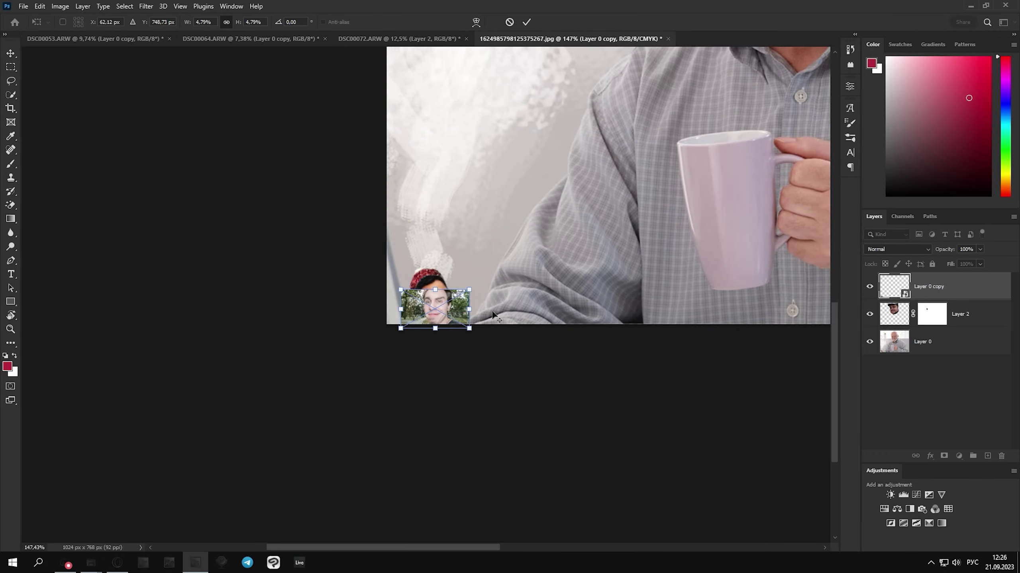
drag(518, 257, 492, 264)
drag(440, 327, 453, 337)
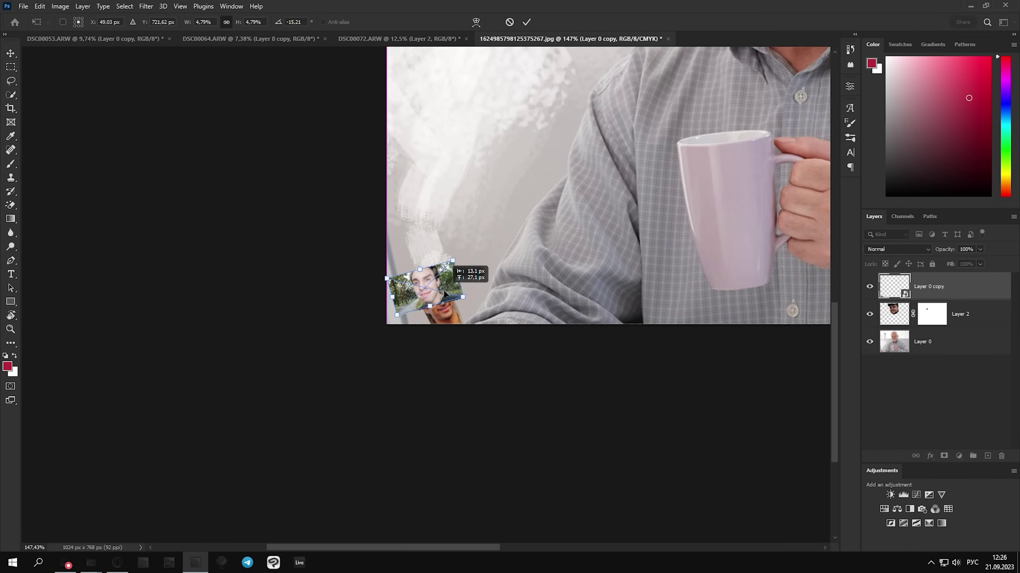
- Set the small face nearly level on the mug and warp it around the mug's curve
key(ctrl+0)
drag(203, 468, 385, 405)
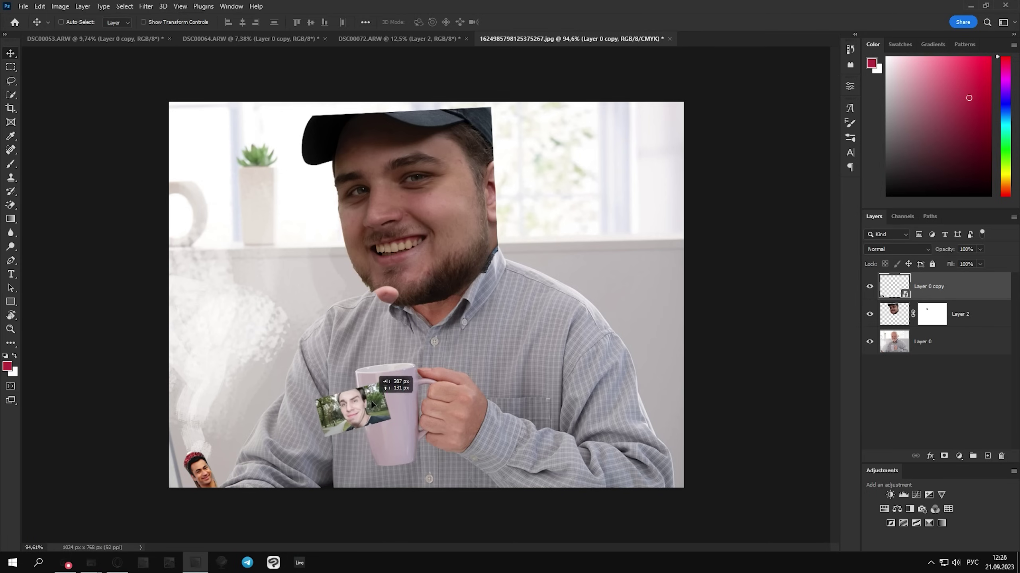
drag(437, 374, 446, 378)
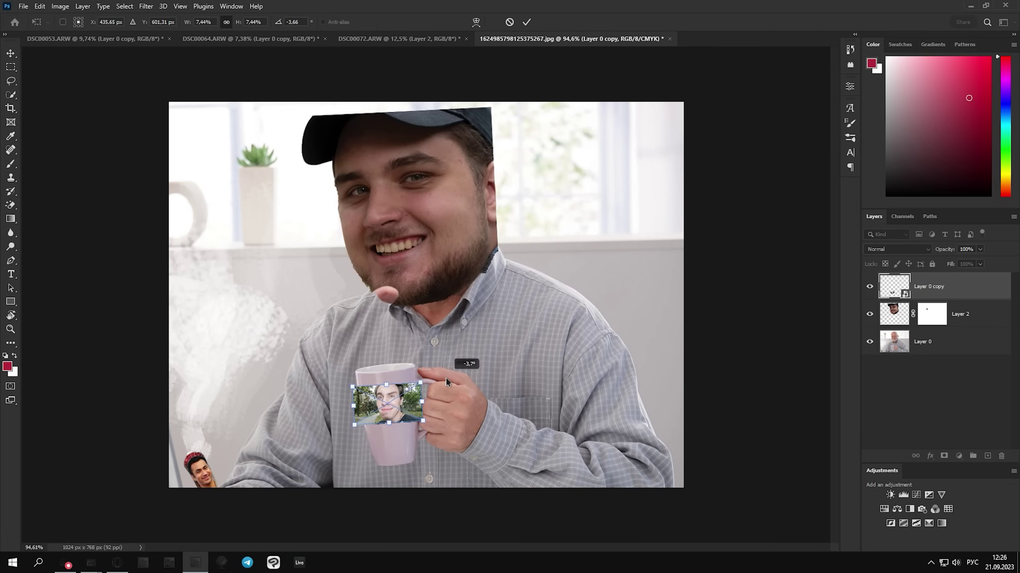
click(476, 22)
scroll(379, 430, up, 3)
drag(396, 398, 401, 434)
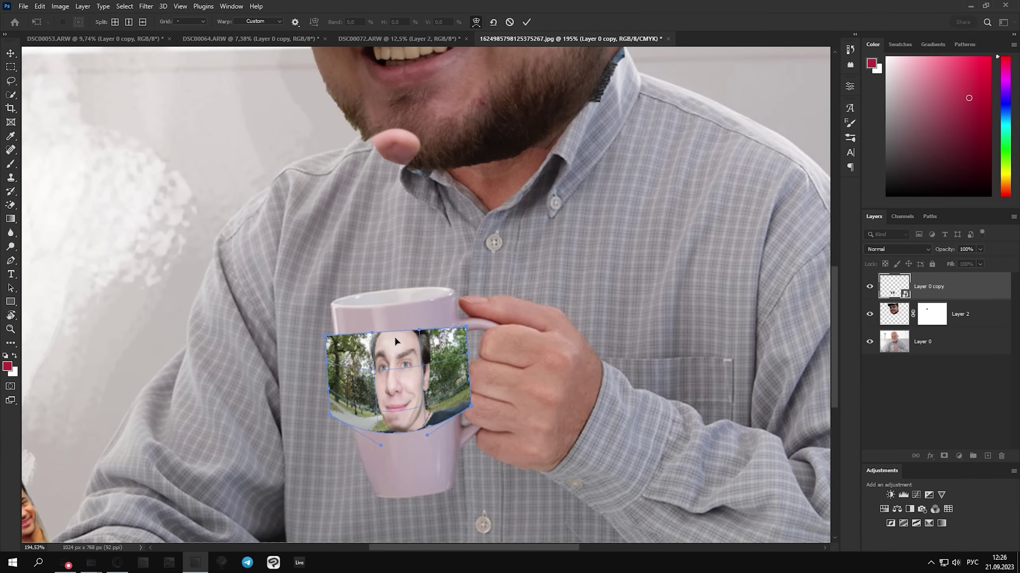
drag(394, 342, 393, 351)
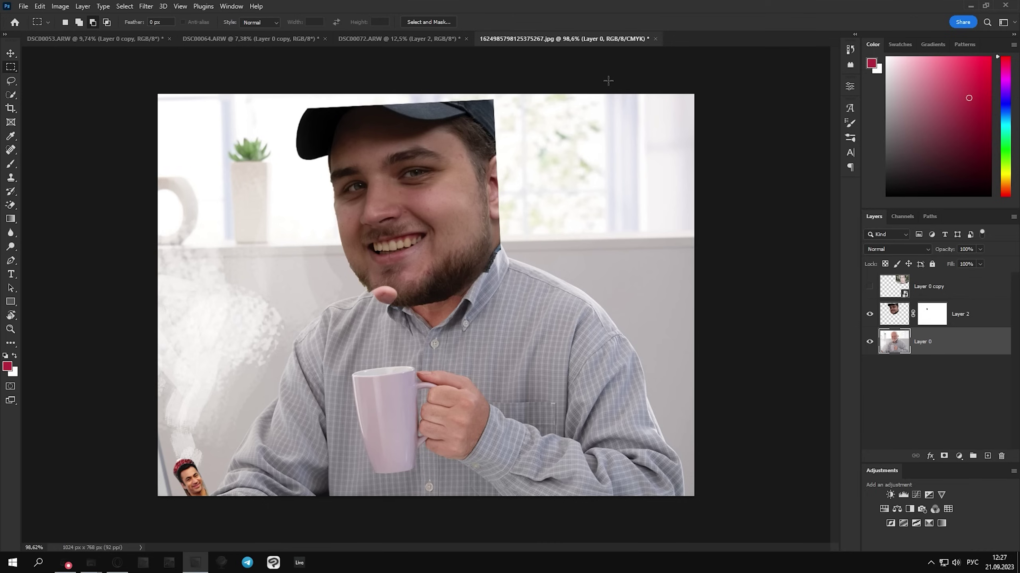
- Copy the window frame to its own layer and place the face layer beneath it
drag(608, 94, 640, 250)
click(11, 94)
right_click(11, 83)
click(60, 91)
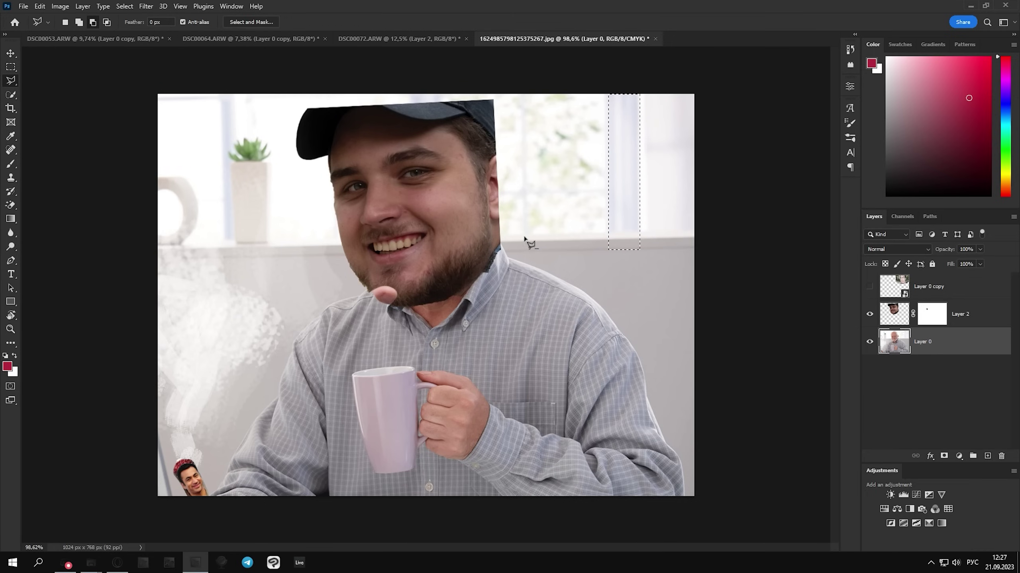
click(498, 239)
double_click(712, 234)
key(ctrl+j)
drag(894, 287, 894, 355)
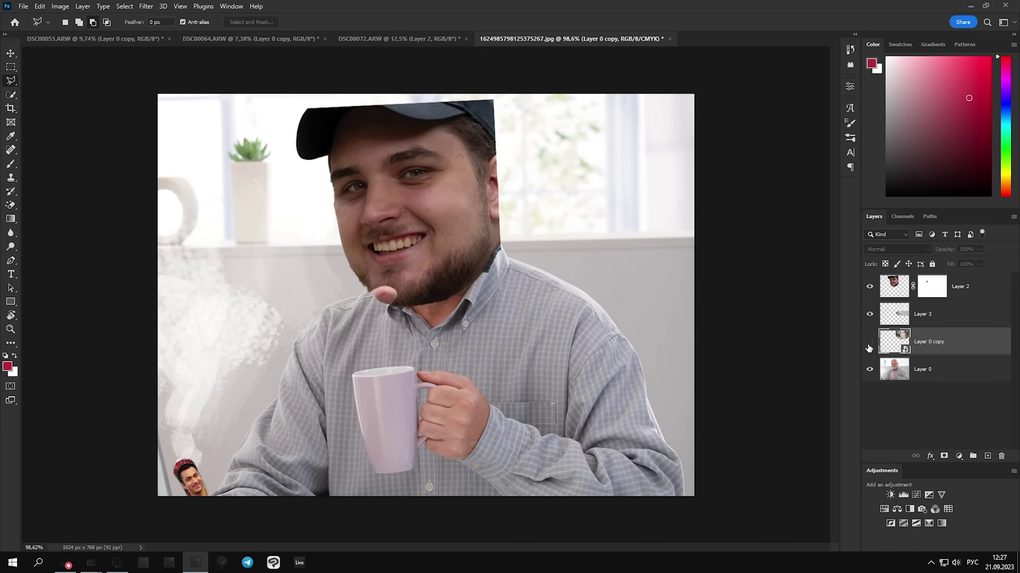
click(869, 341)
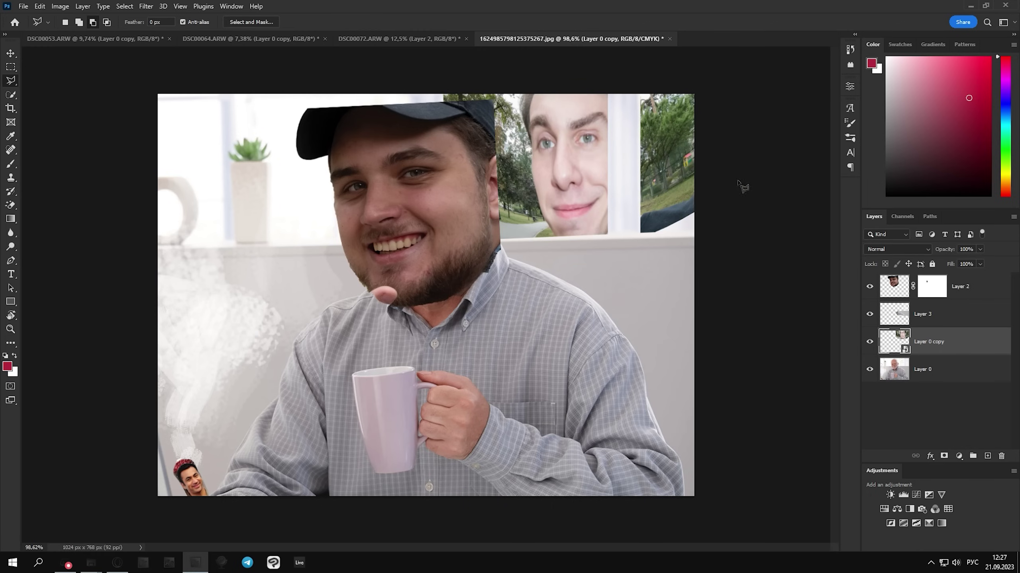
- Warp the close-up face's lower-right corner into the window opening and commit it
key(ctrl+t)
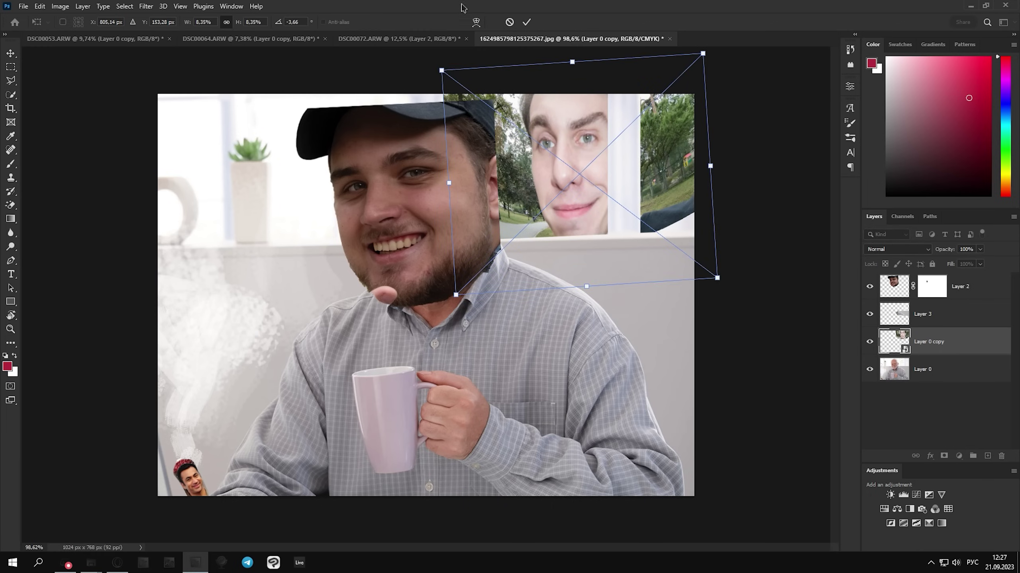
click(476, 22)
drag(716, 231, 735, 255)
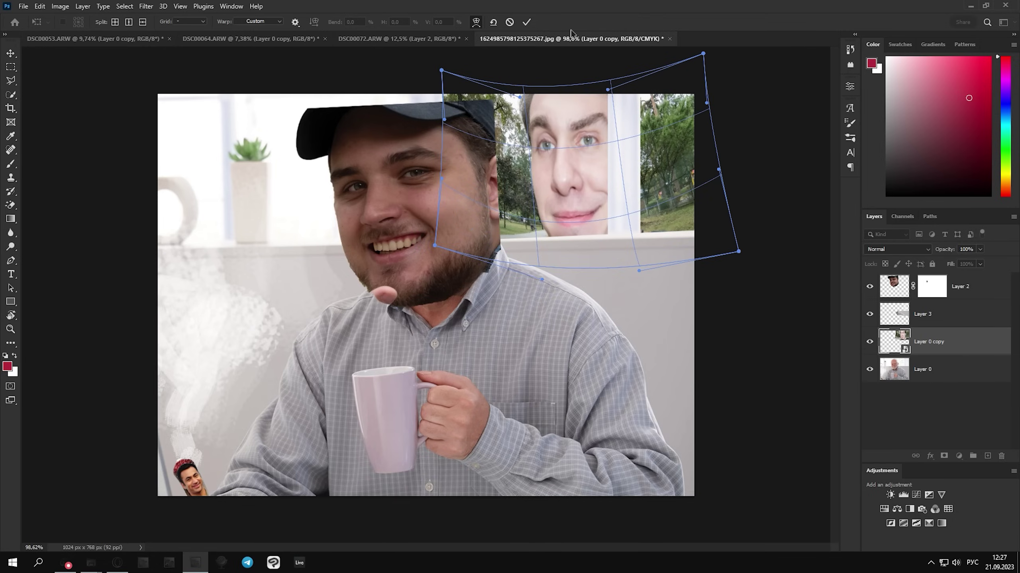
key(Return)
key(l)
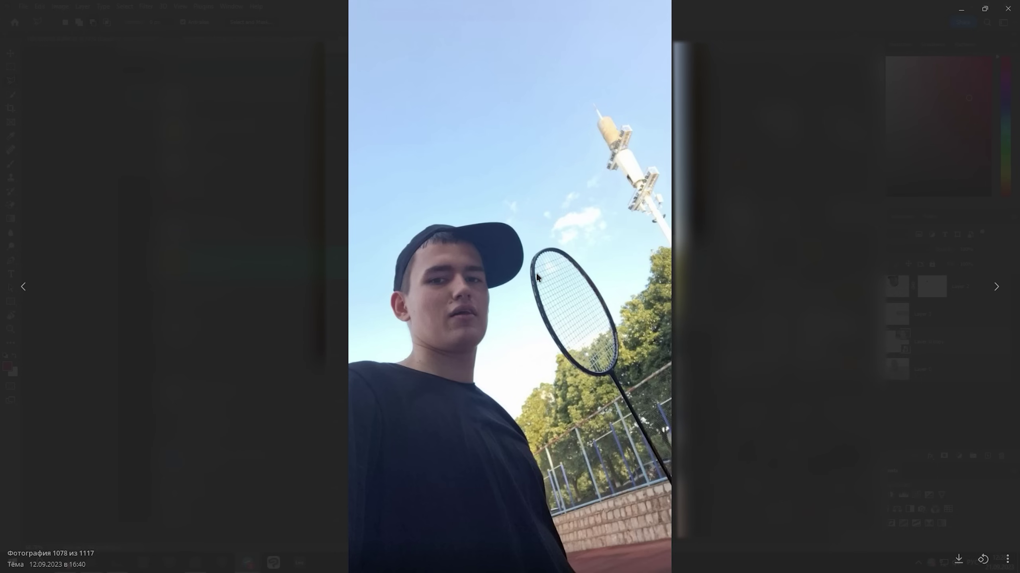
- Save the badminton, mirror and close-up face selfies from the Telegram chat
right_click(536, 274)
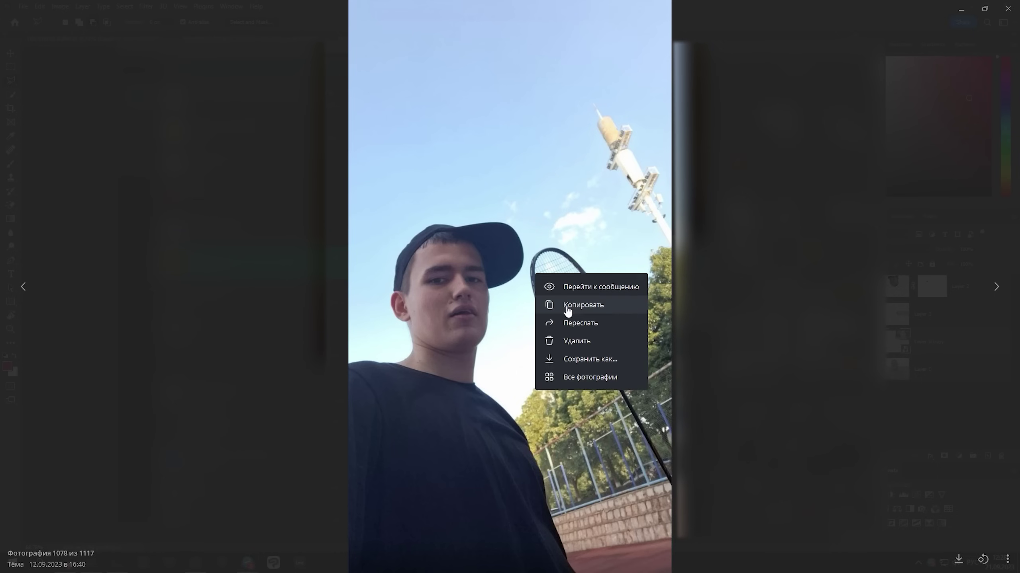
click(567, 359)
click(415, 268)
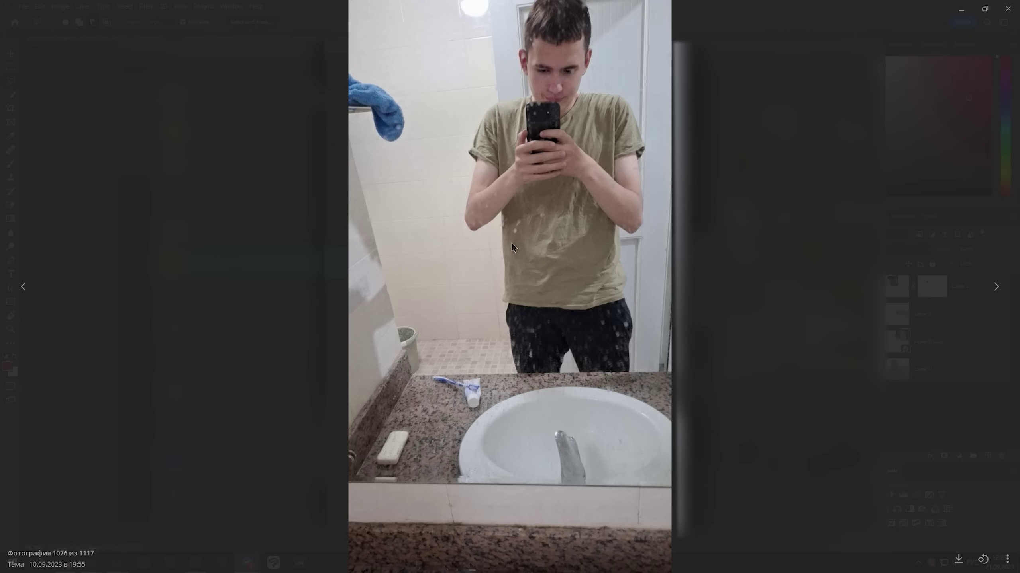
right_click(512, 244)
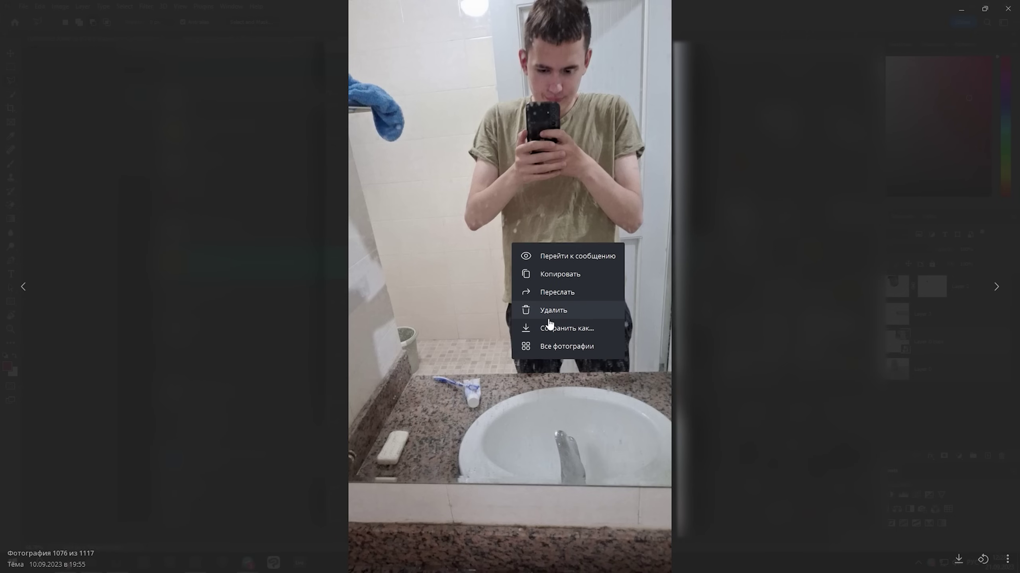
click(550, 327)
click(414, 268)
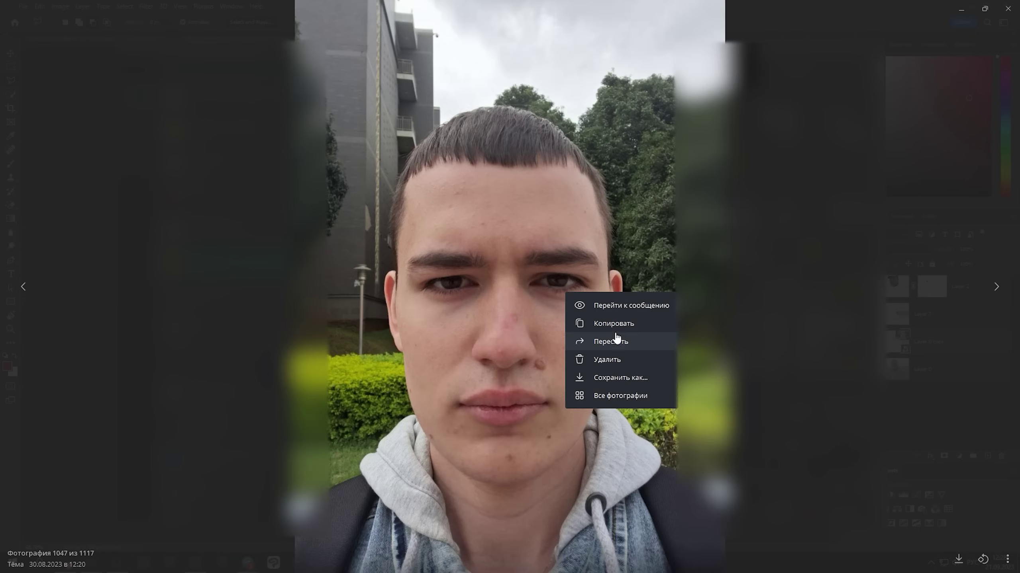
click(620, 378)
click(414, 267)
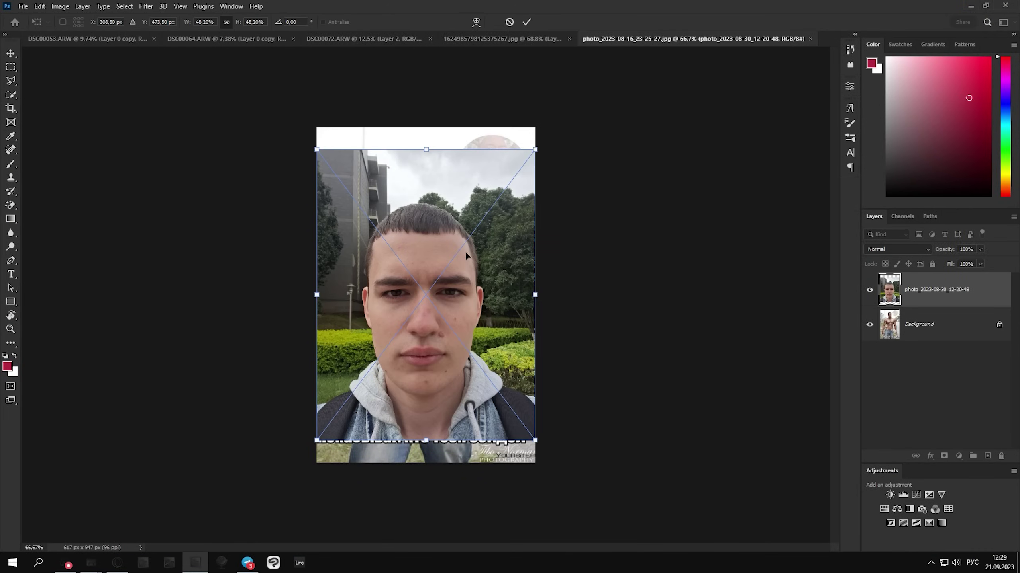
- Align the close-up selfie with the template's top edge, commit, and open Liquify
drag(465, 250, 466, 229)
click(526, 22)
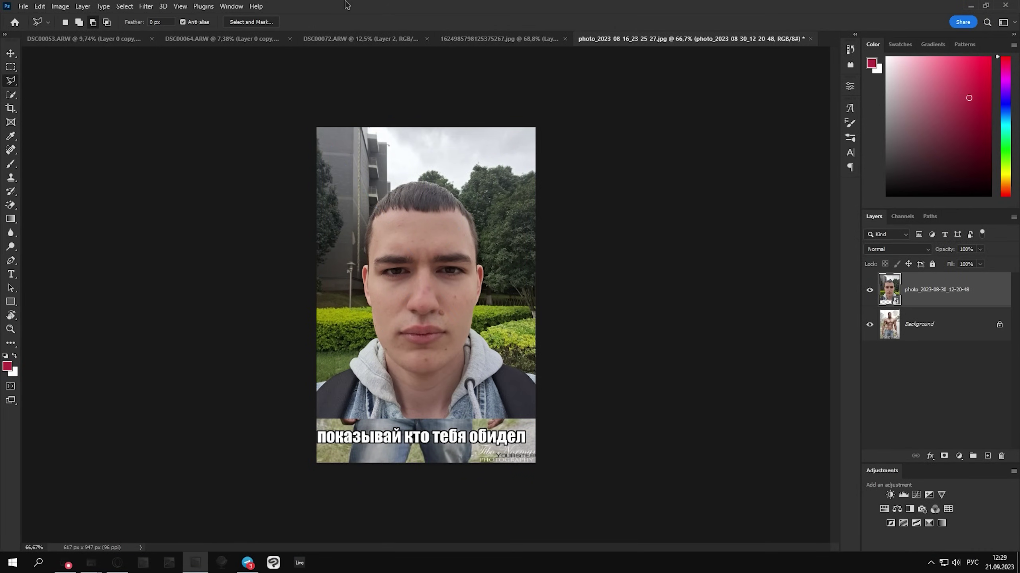
key(ctrl+shift+x)
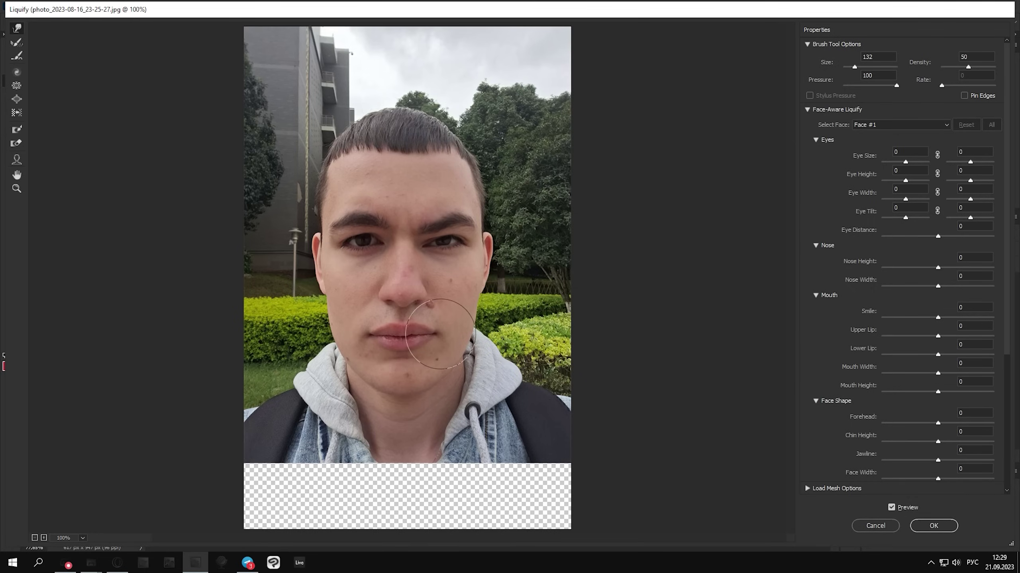
- Press Alt in the face Liquify editor
key(alt)
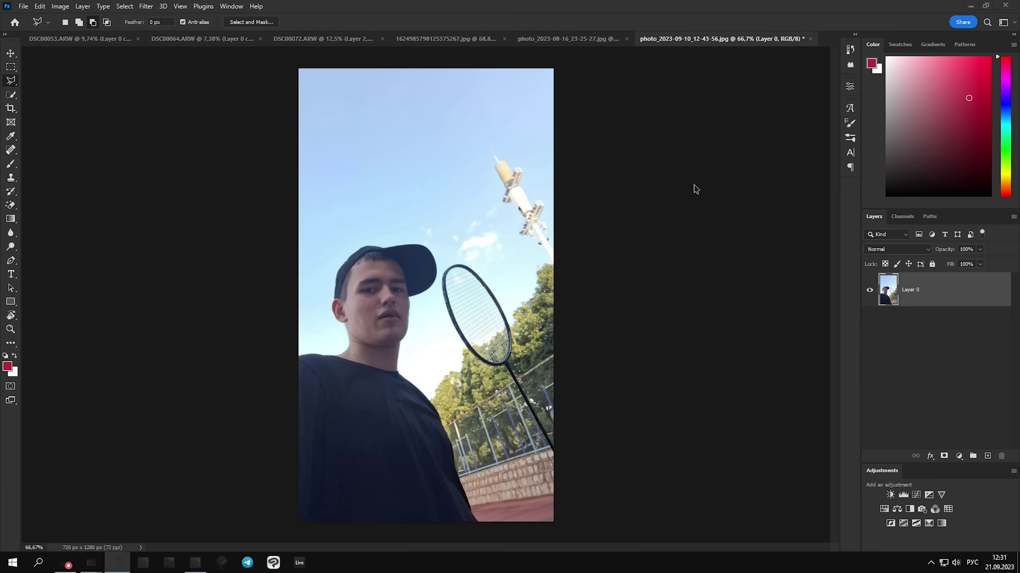
- Mask the sky around the capped man and fix him up-left over the aerial city photo
click(11, 94)
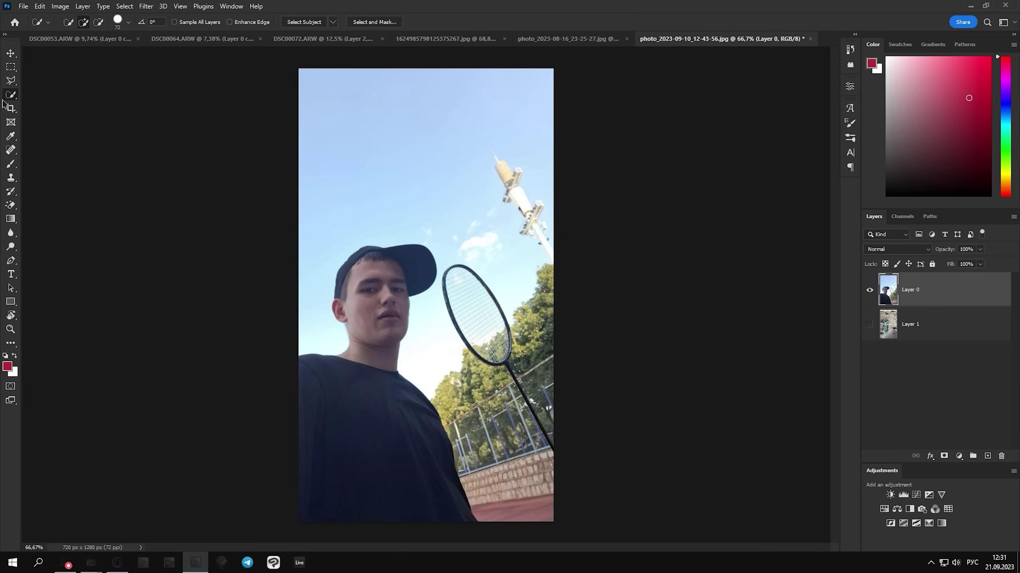
click(945, 456)
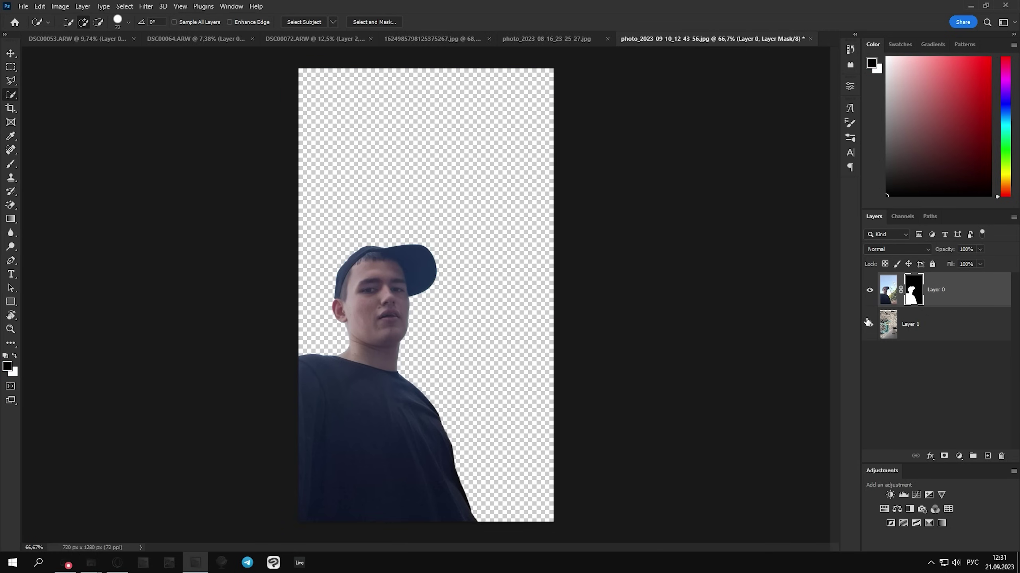
click(869, 324)
drag(429, 177, 420, 162)
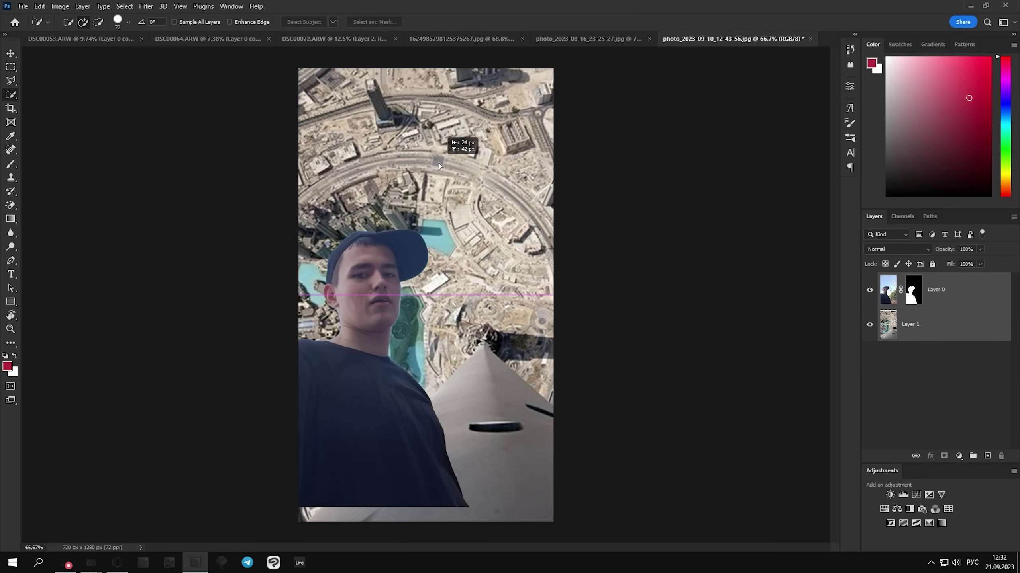
key(ctrl+t)
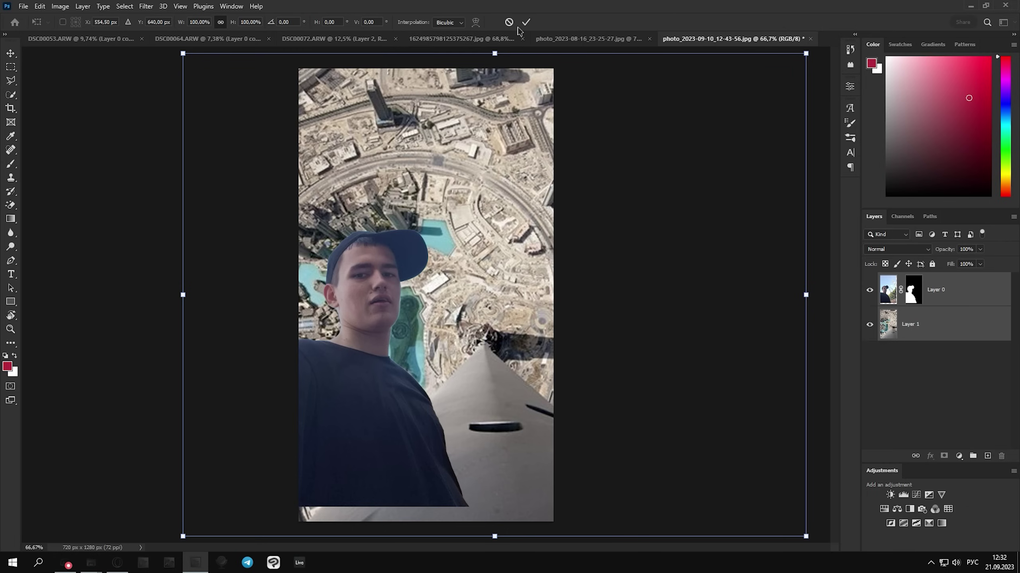
click(525, 22)
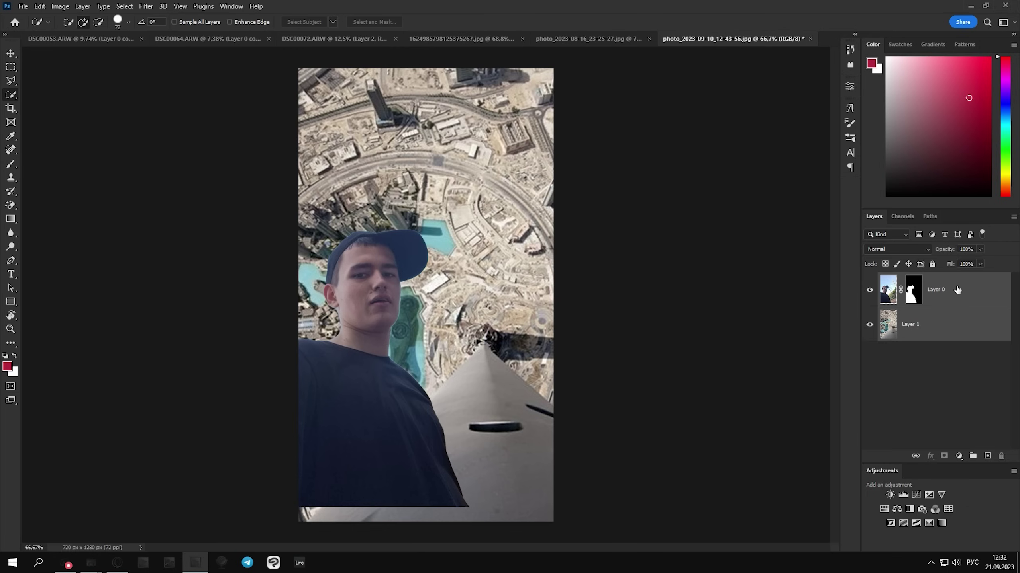
- Toggle the top photo layer's visibility and zoom in on the small inset figure
click(869, 290)
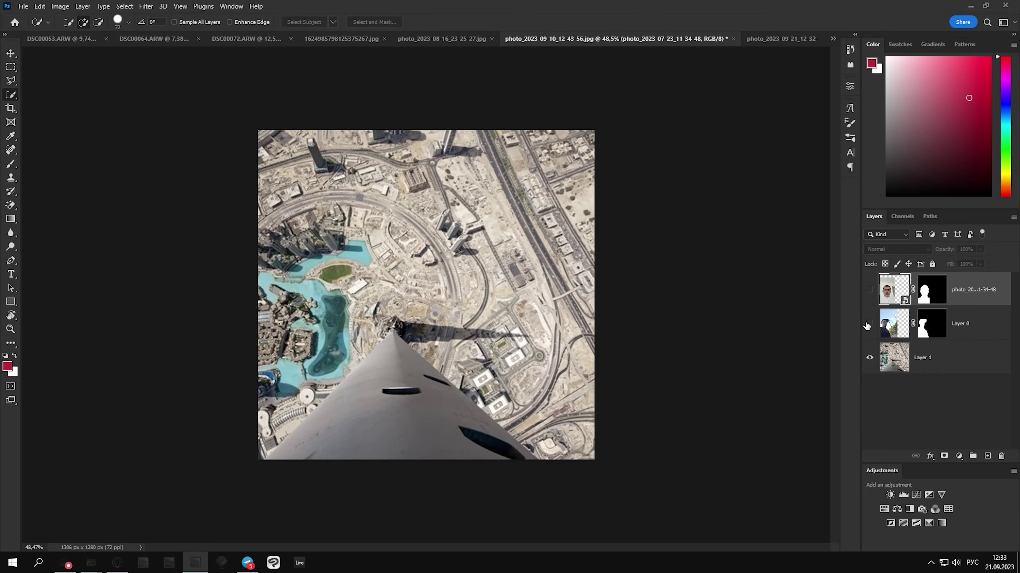
click(869, 324)
click(869, 289)
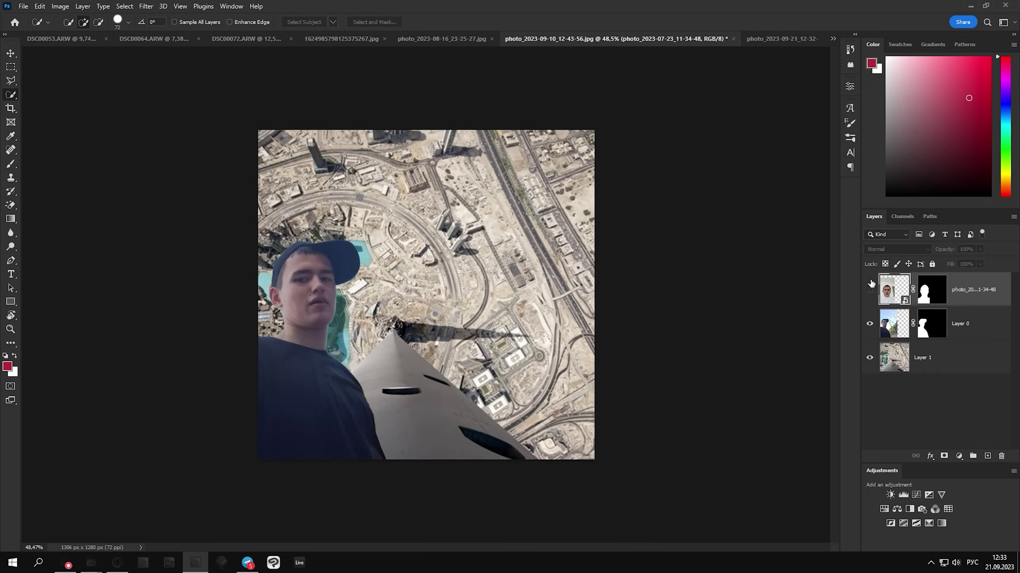
scroll(493, 342, down, 1)
drag(469, 254, 569, 243)
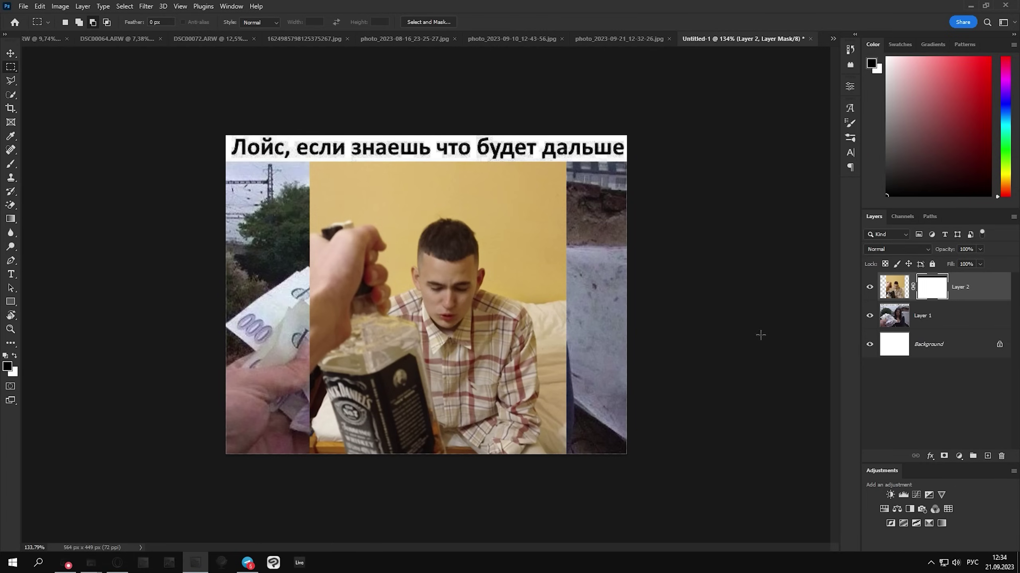
- Stretch Layer 2's man-with-bottle photo out to both side edges of the meme
click(894, 287)
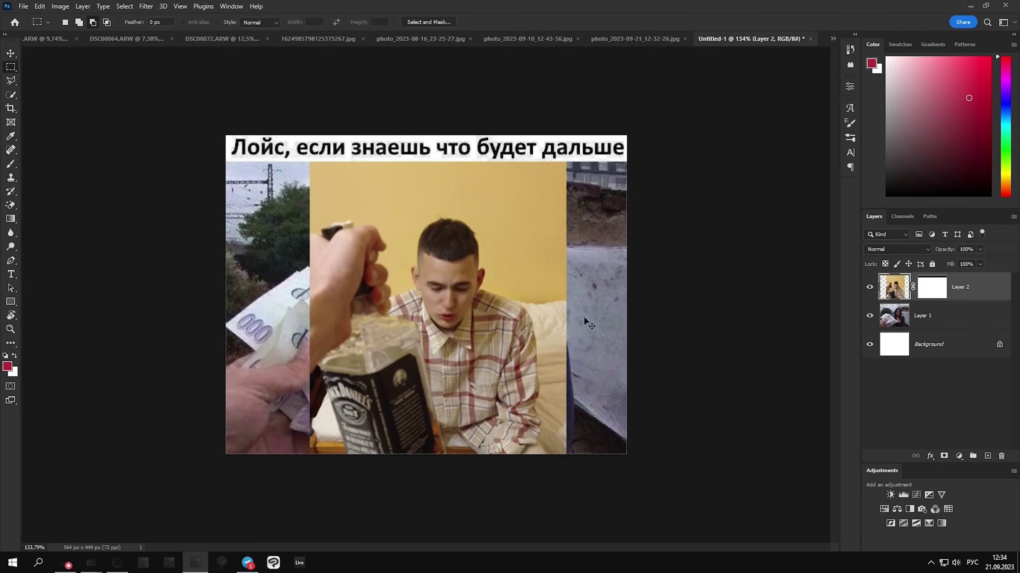
key(ctrl+t)
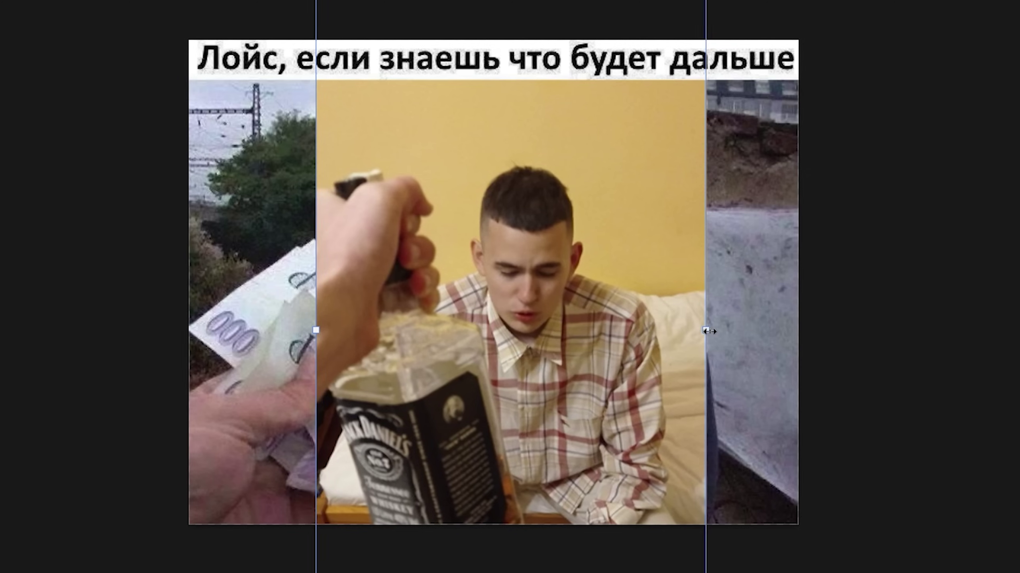
drag(709, 332, 861, 326)
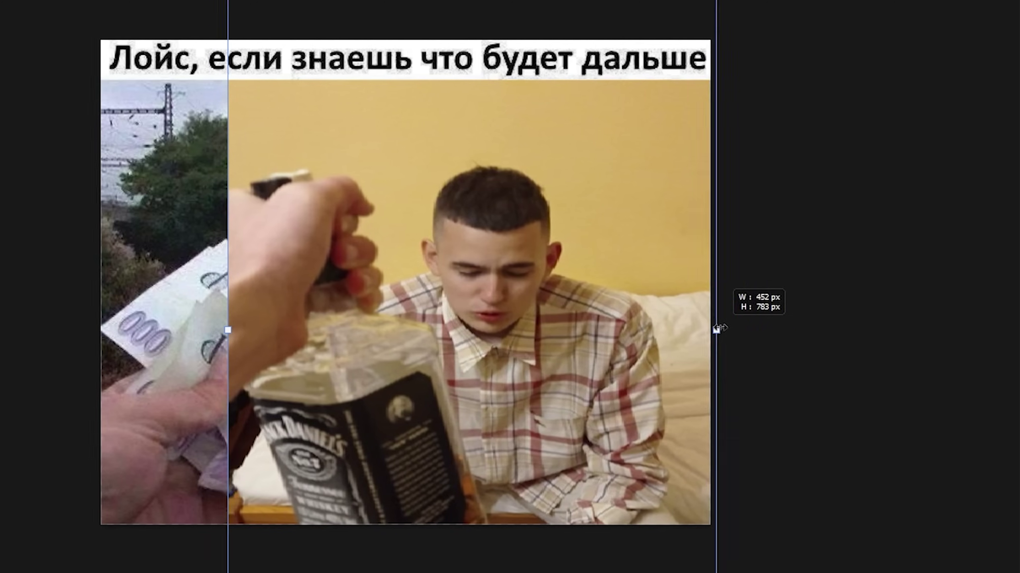
drag(375, 330, 339, 370)
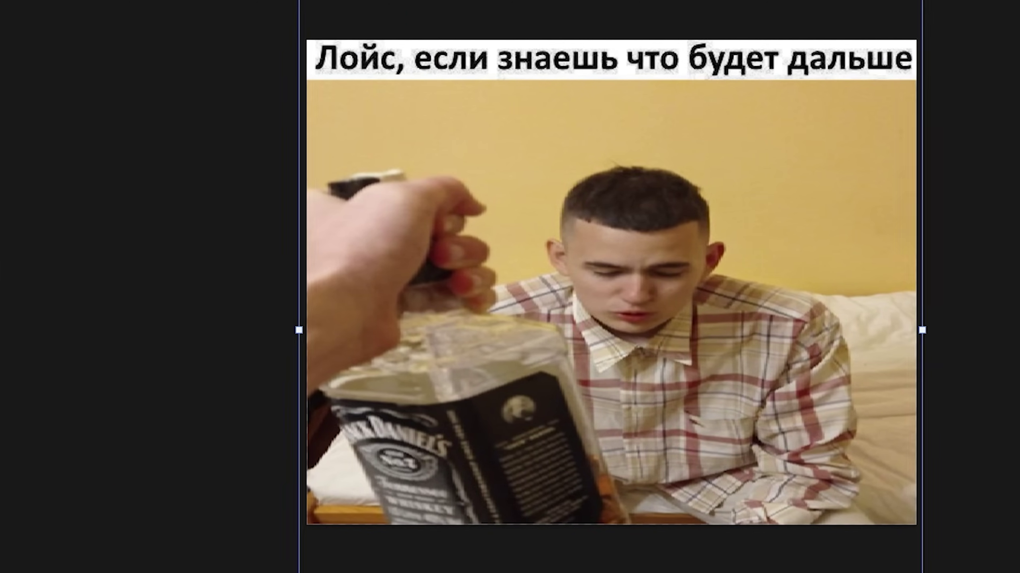
key(Return)
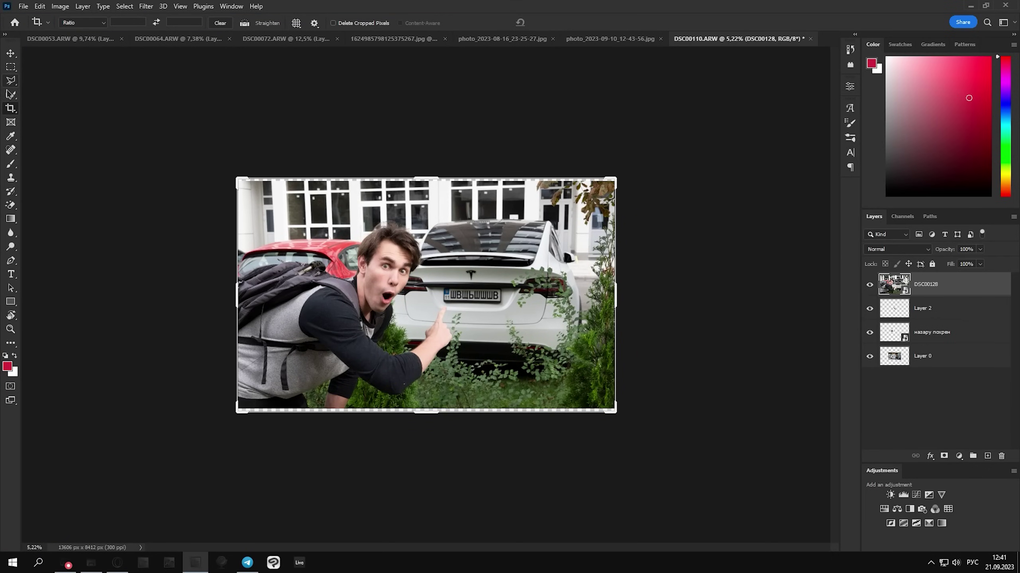
- Select the subject, commit the cut-out's transform, and add a new layer below Layer 0
click(10, 94)
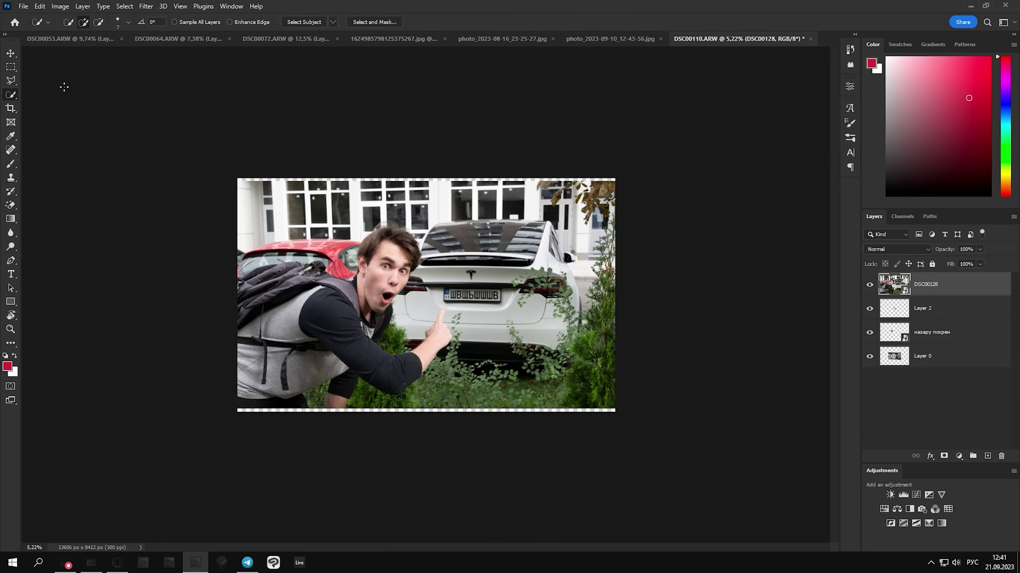
click(302, 22)
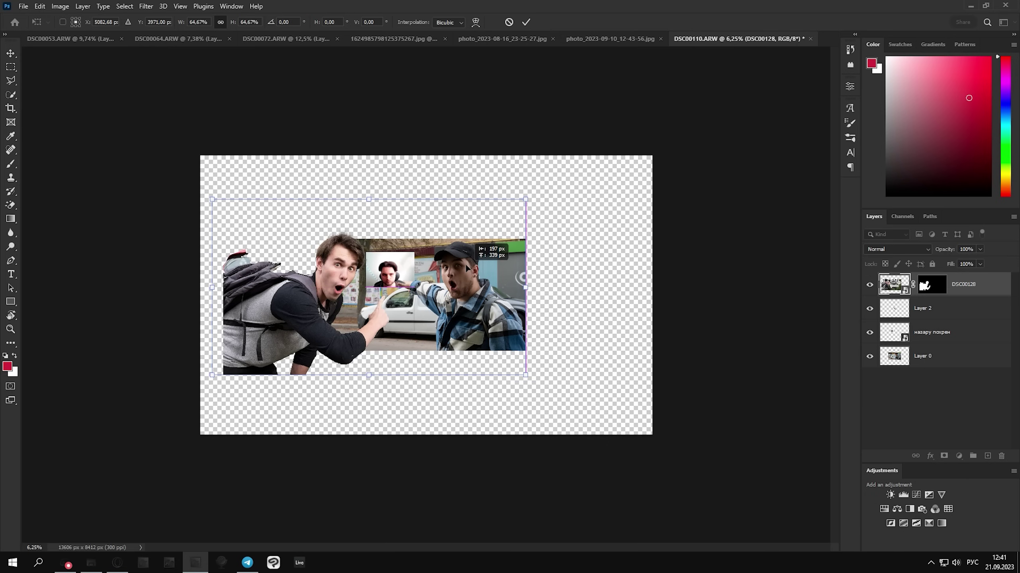
click(526, 22)
scroll(466, 217, up, 2)
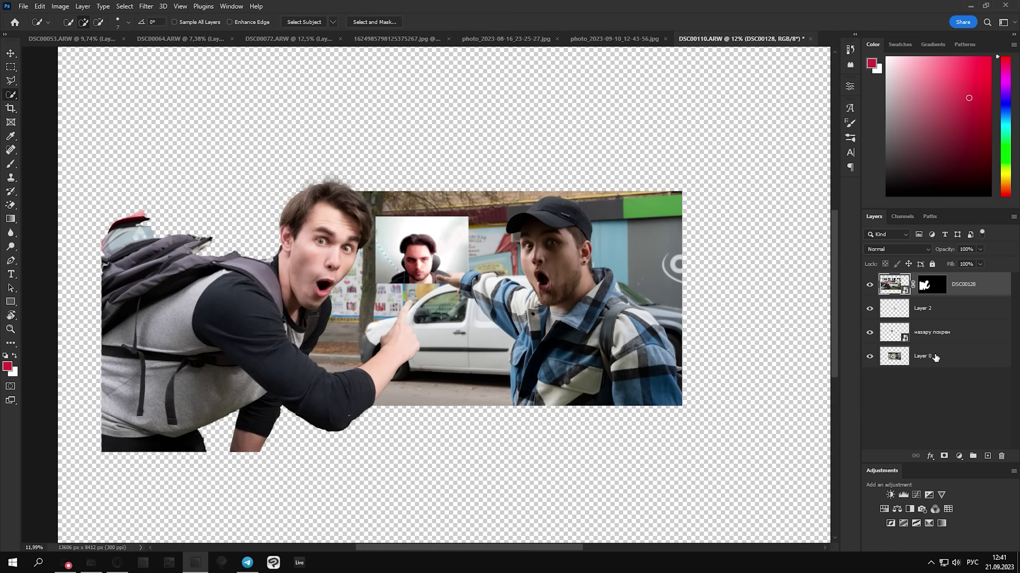
click(923, 356)
ctrl+click(987, 456)
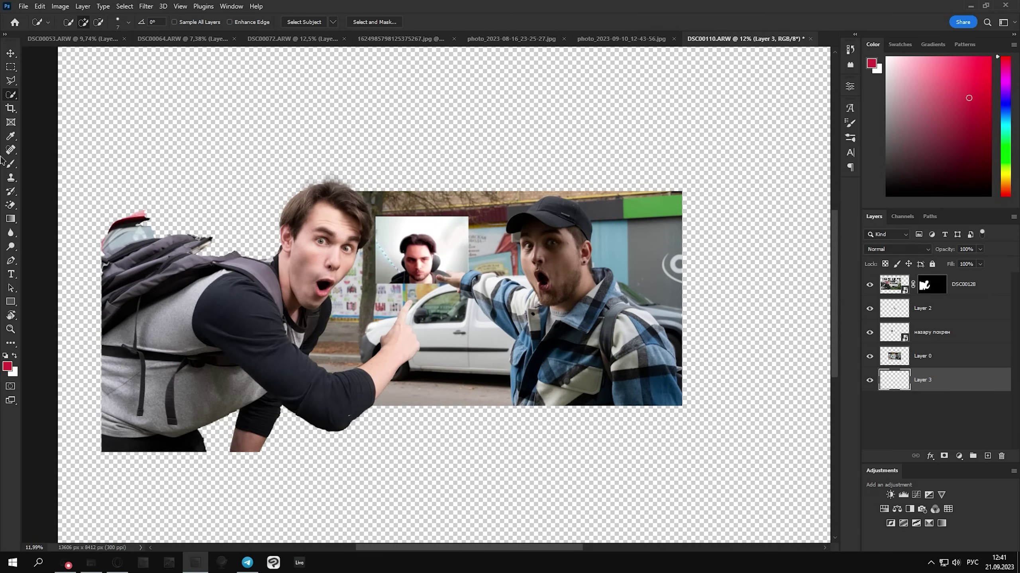
- Brush a dark grey backdrop on the new layer, then paint it bright green
click(16, 164)
drag(68, 228, 68, 489)
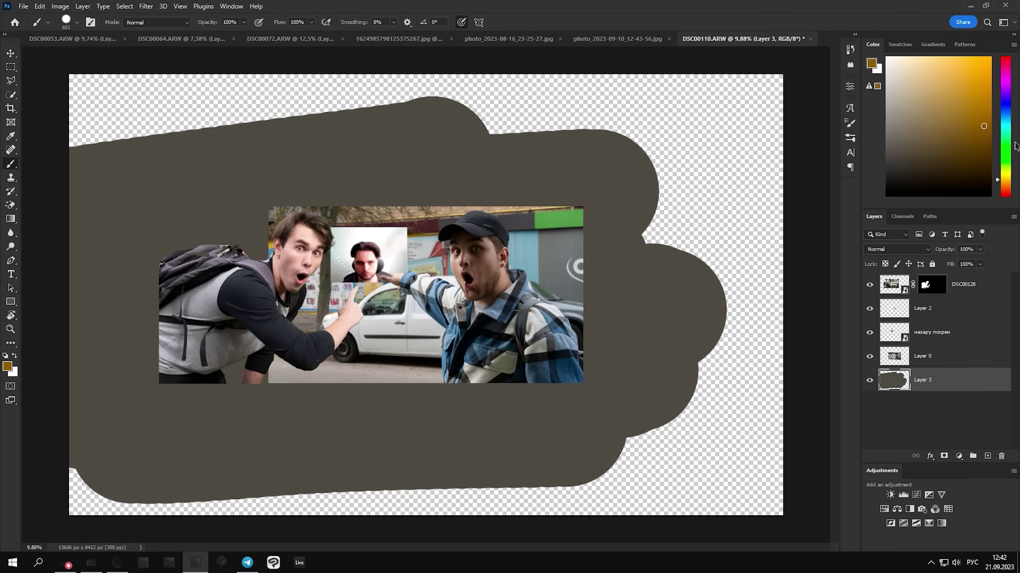
click(1008, 150)
click(963, 80)
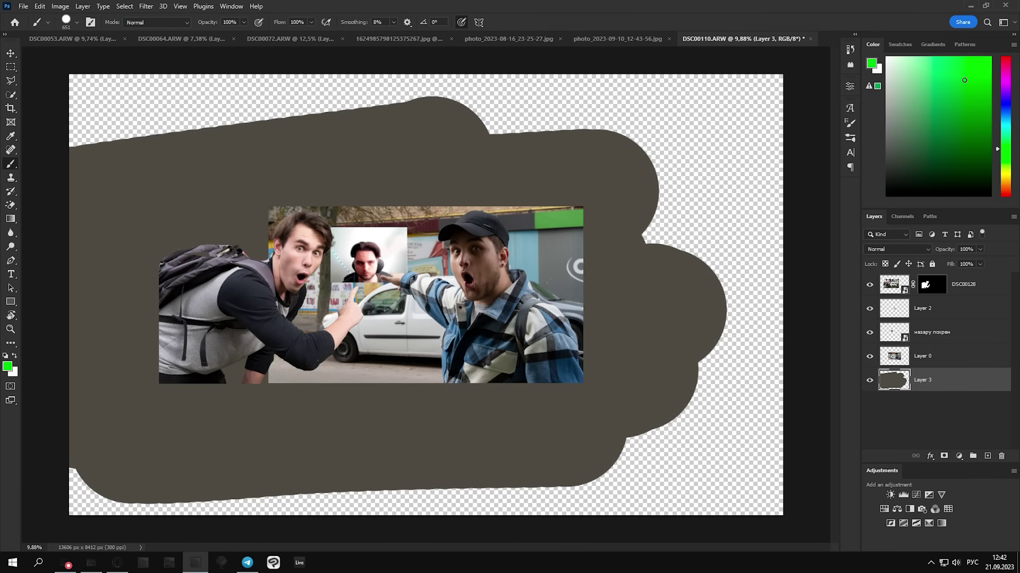
key(bracketright)
key(bracketright)
key(bracketright)
drag(299, 207, 209, 418)
- Hide the other picture layers and move the DSC00128 pointing-man cut-out left and down
drag(869, 307, 870, 356)
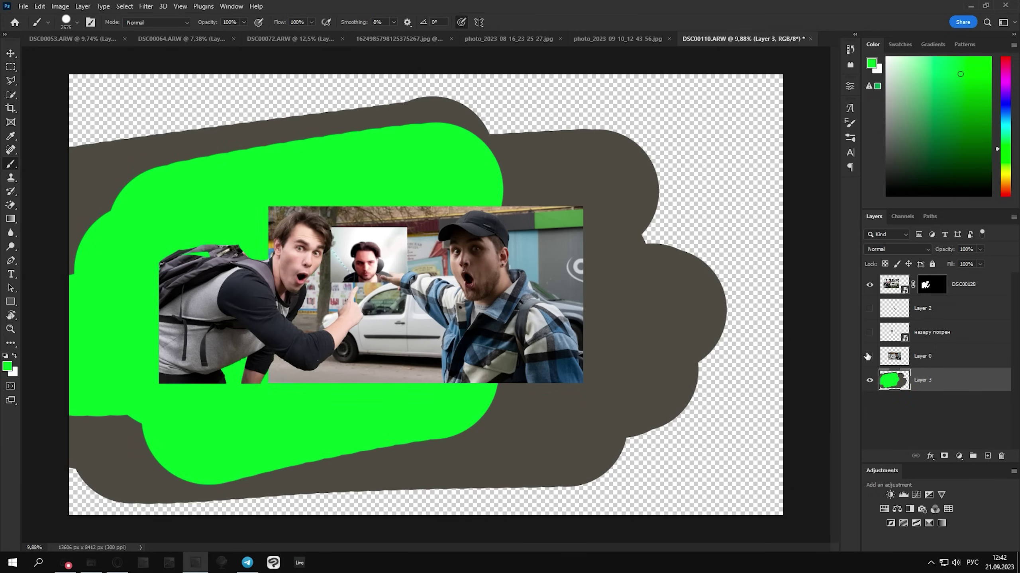
click(895, 284)
drag(349, 313, 453, 327)
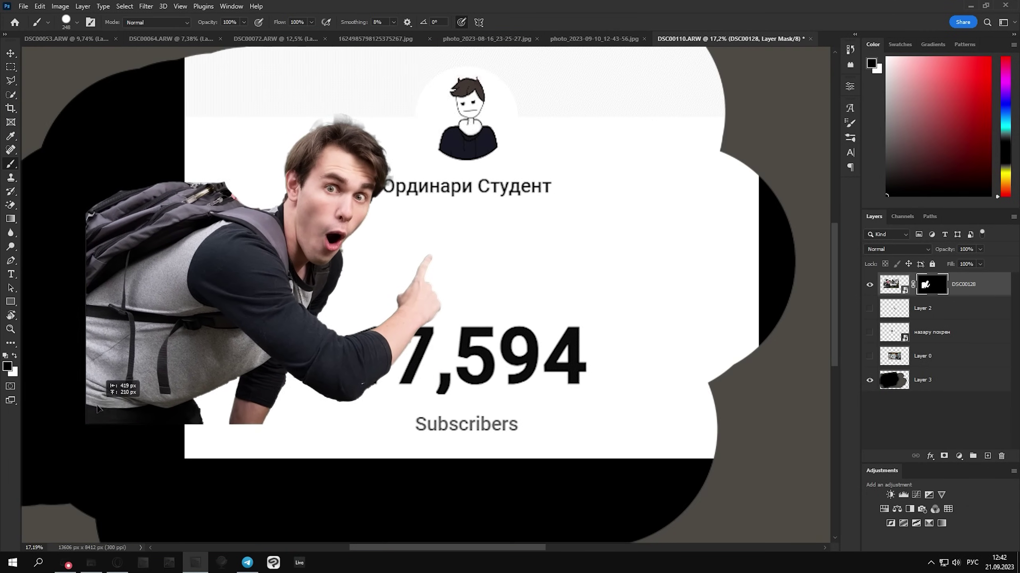
mouse_move(113, 400)
mouse_down()
mouse_move(114, 376)
mouse_move(98, 431)
mouse_up()
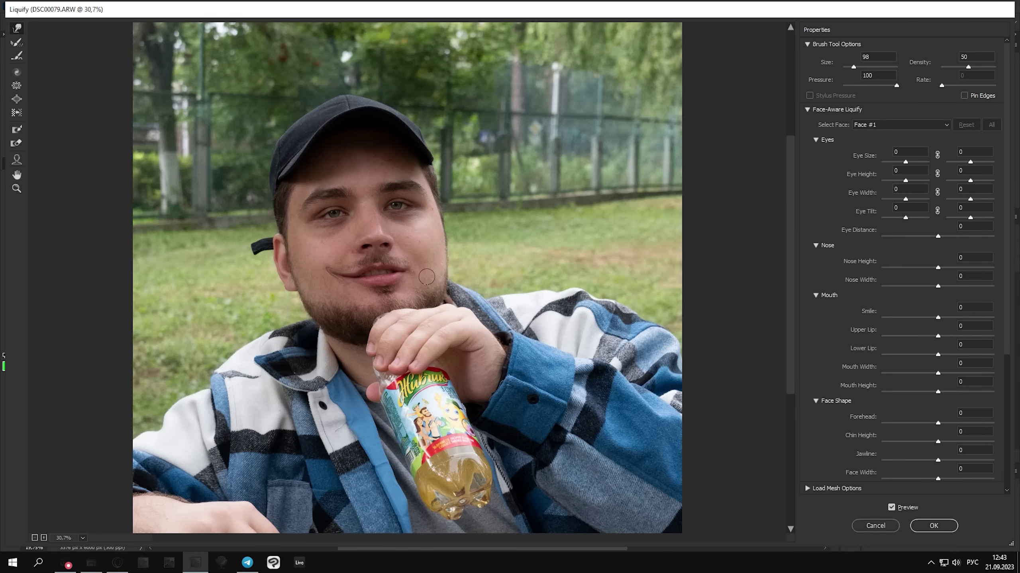
- Bend the capped man's eyebrows with Forward Warp and fit the whole photo in view
scroll(409, 268, up, 3)
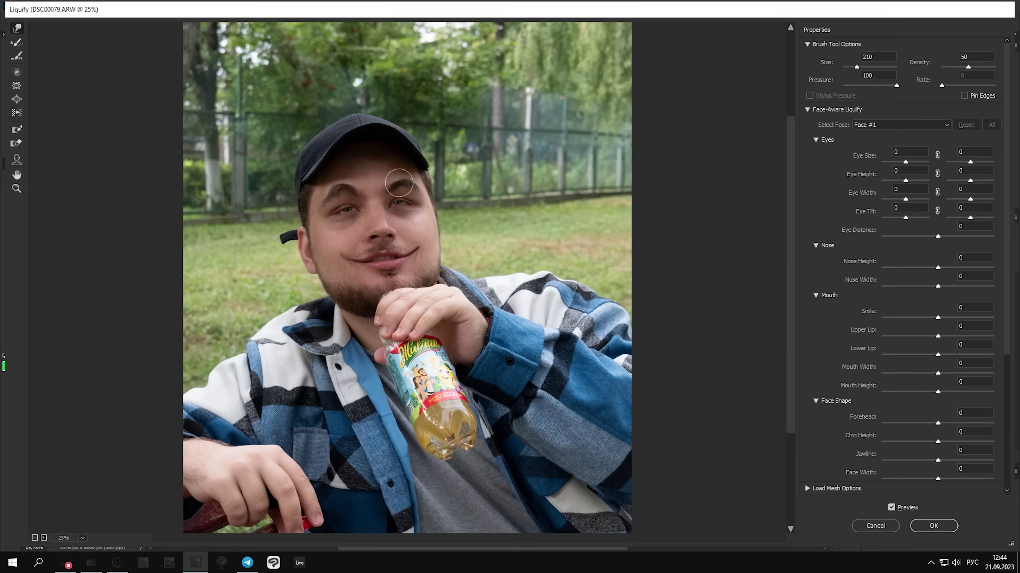
key(ctrl+0)
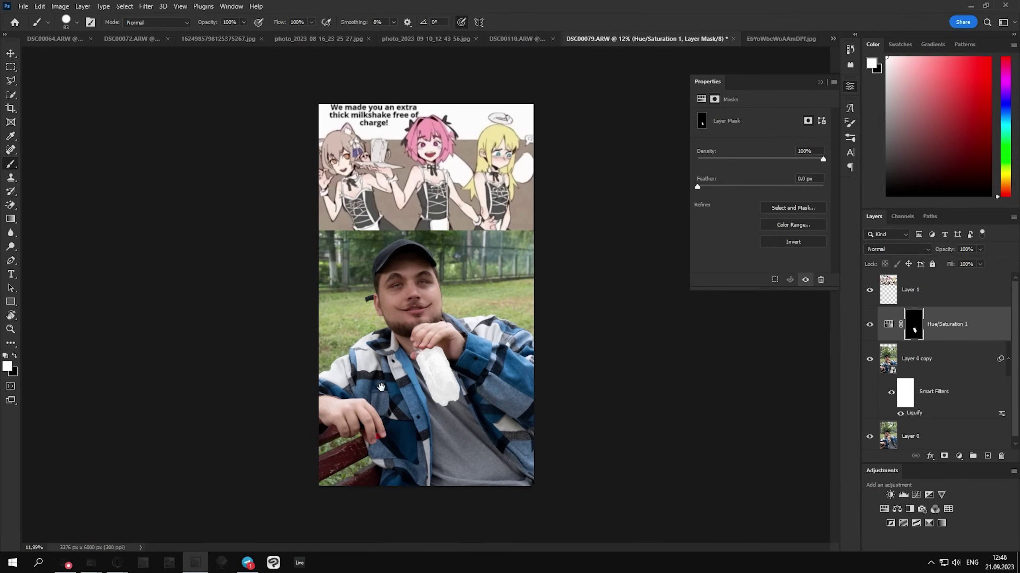
- Zoom around the milkshake meme, then return to the aerial-city composite with a new Layer 2
scroll(436, 357, up, 2)
scroll(437, 366, down, 1)
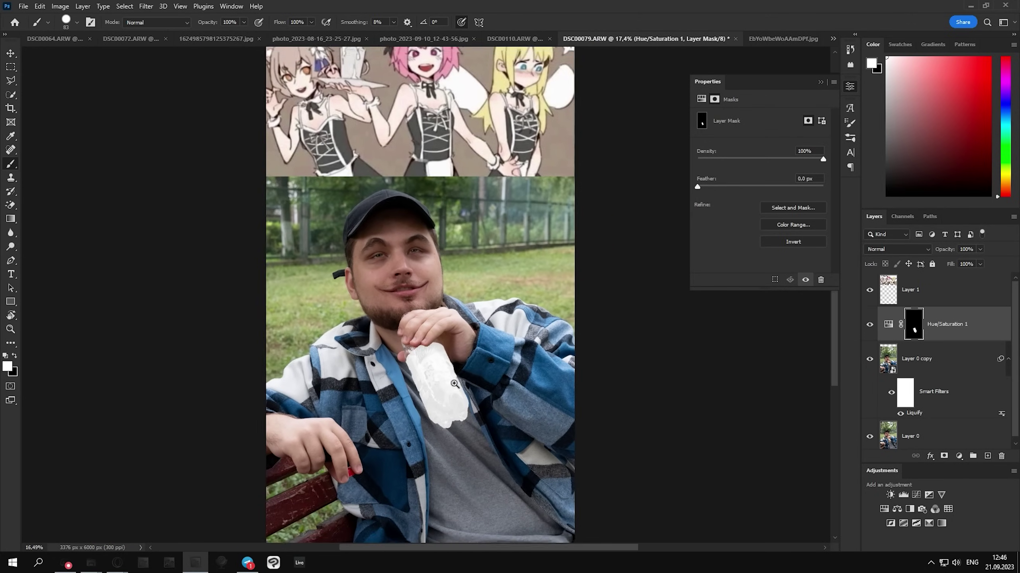
scroll(445, 392, down, 2)
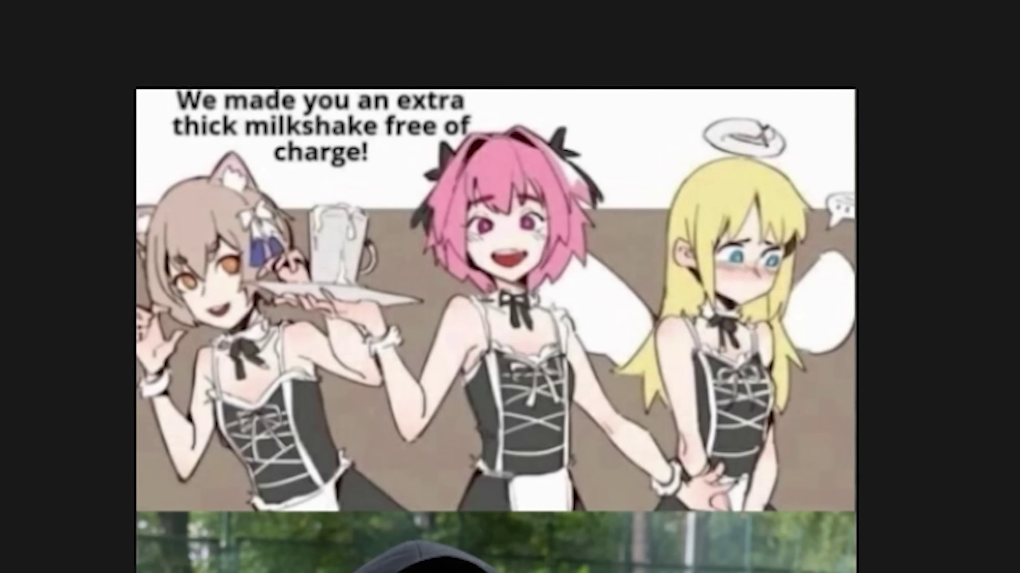
scroll(525, 270, up, 1)
scroll(526, 266, up, 1)
scroll(529, 253, up, 1)
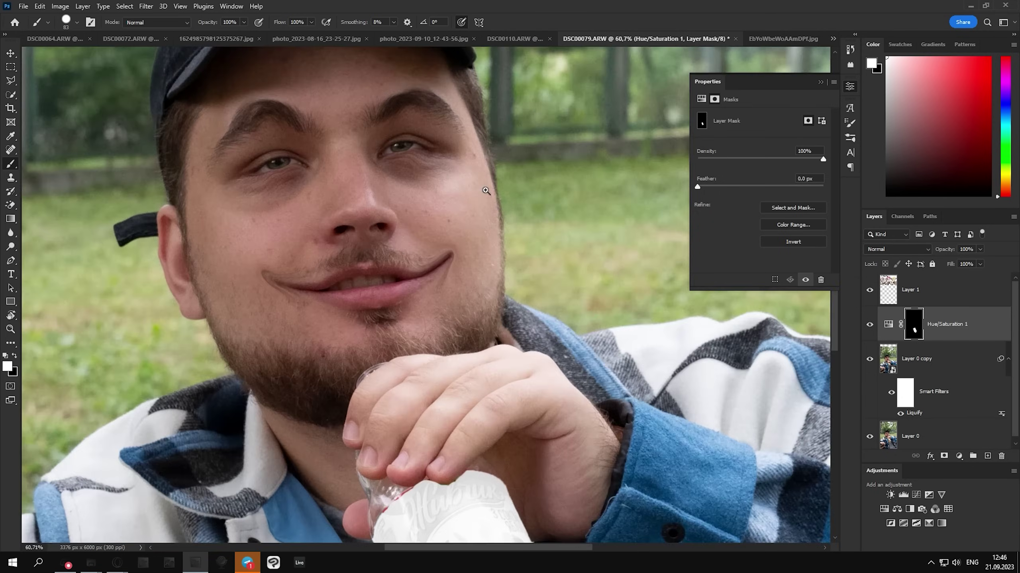
scroll(532, 238, up, 2)
scroll(531, 239, down, 1)
scroll(506, 253, down, 1)
scroll(474, 273, down, 2)
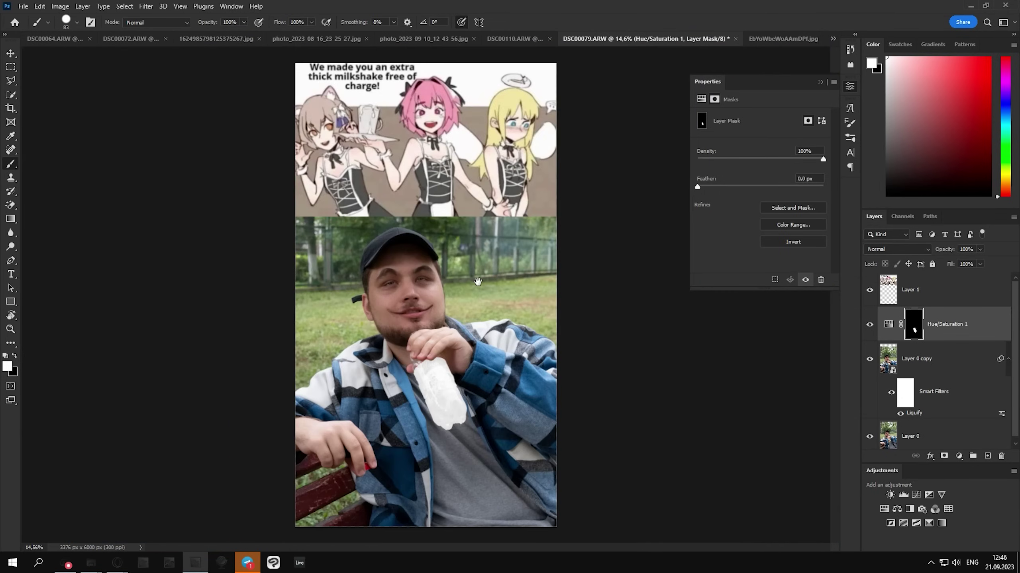
scroll(442, 291, down, 1)
scroll(412, 314, up, 1)
scroll(378, 303, up, 1)
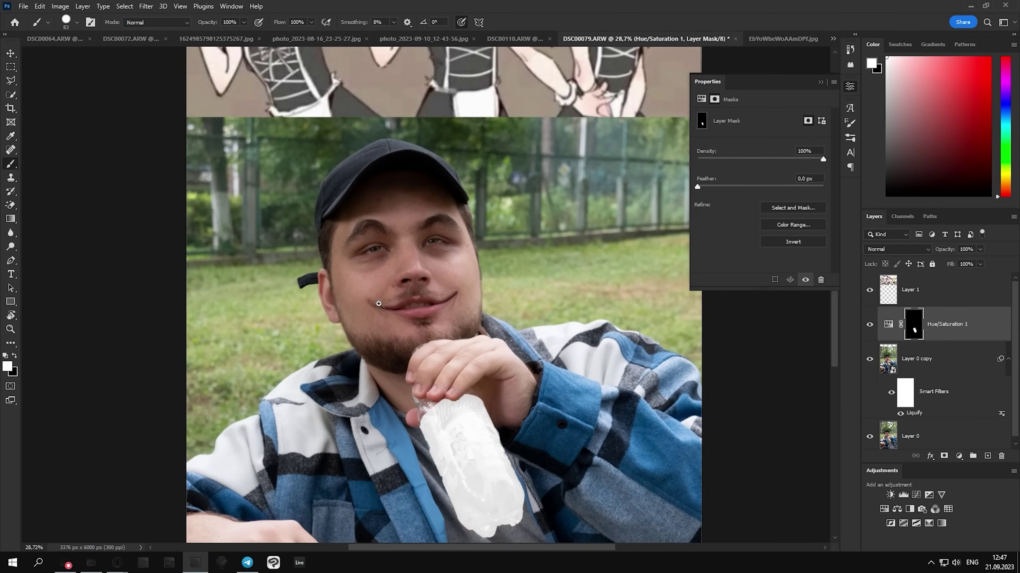
scroll(447, 296, down, 3)
scroll(452, 309, up, 1)
scroll(454, 315, up, 1)
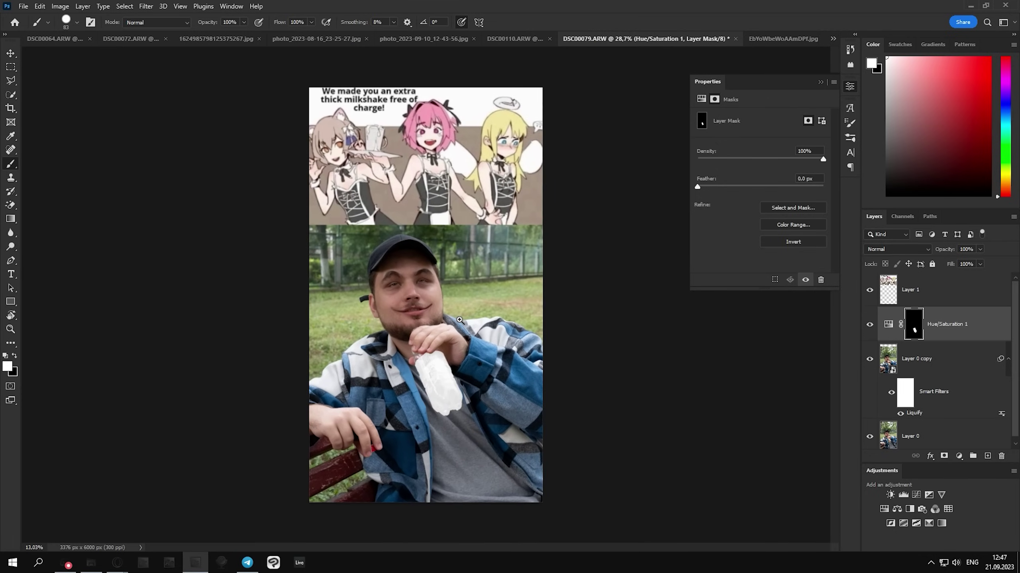
scroll(454, 320, down, 1)
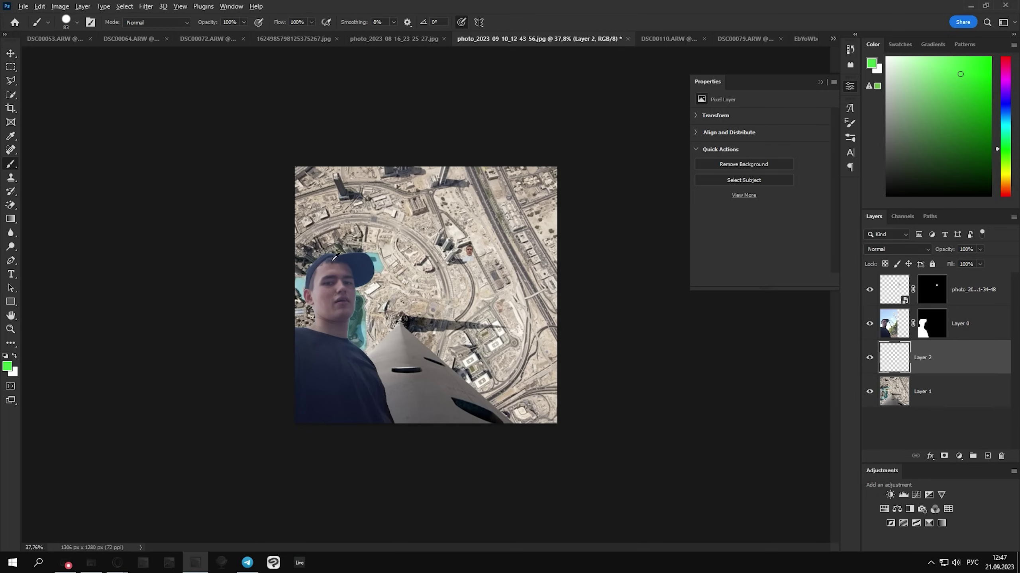
- Paint Layer 2 green, then enlarge, tilt and place the capped man on the meme's right side
mouse_move(430, 159)
mouse_down()
mouse_move(532, 296)
mouse_move(553, 456)
mouse_up()
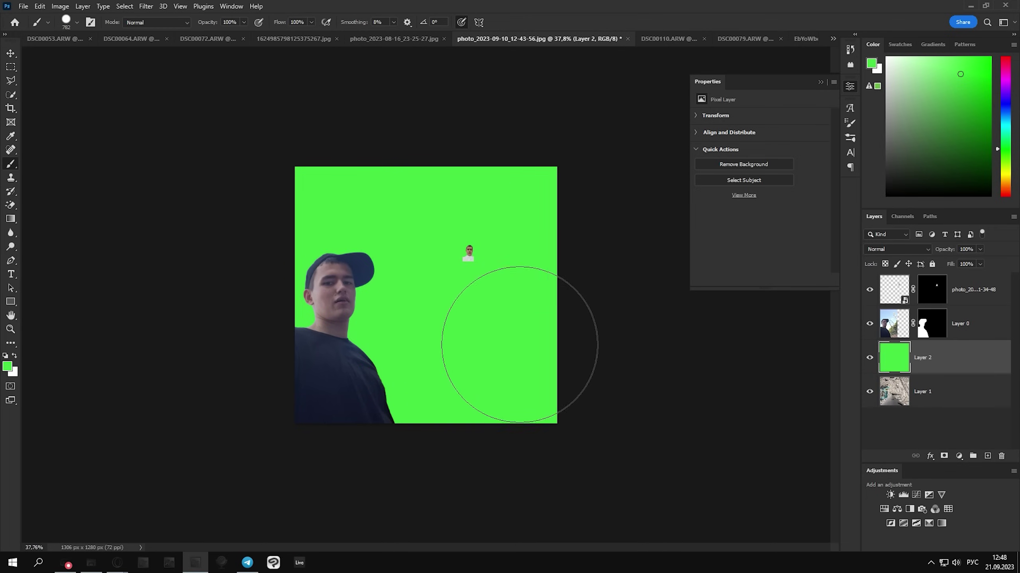
scroll(485, 266, up, 5)
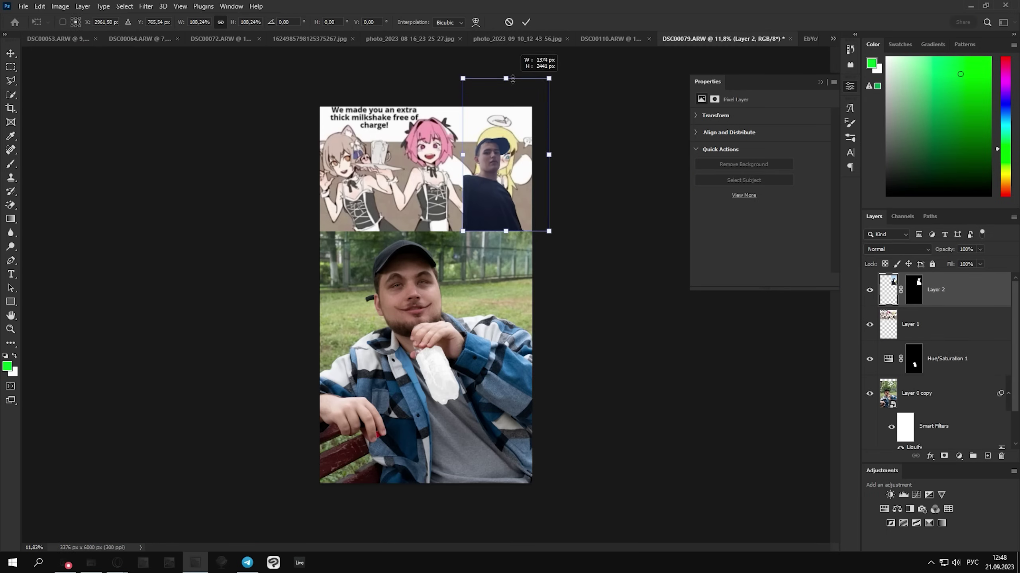
drag(513, 78, 512, 41)
drag(578, 52, 603, 68)
drag(518, 169, 513, 154)
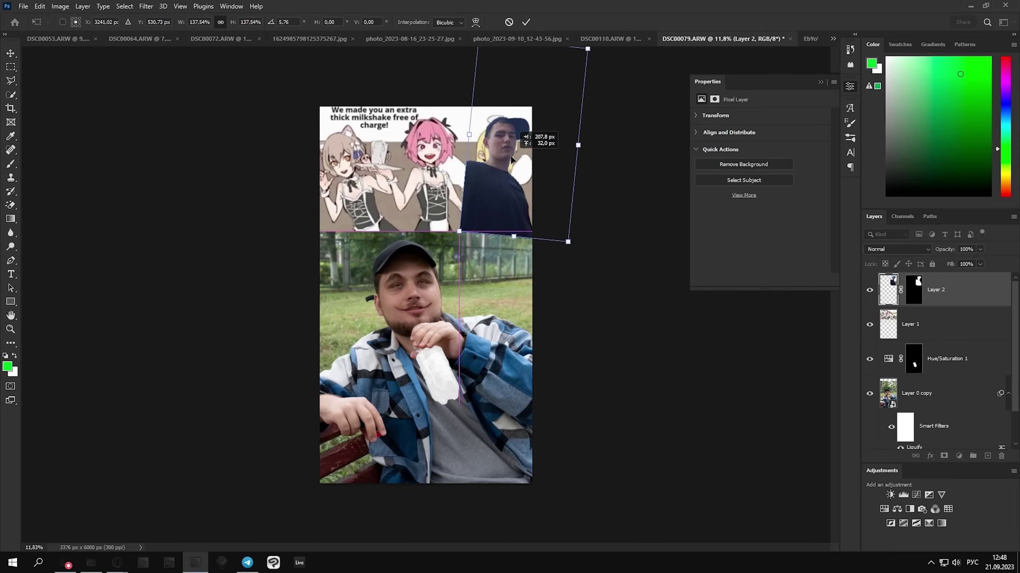
click(523, 23)
- Load the outline of the top meme image (Layer 1) as a selection
scroll(498, 251, up, 2)
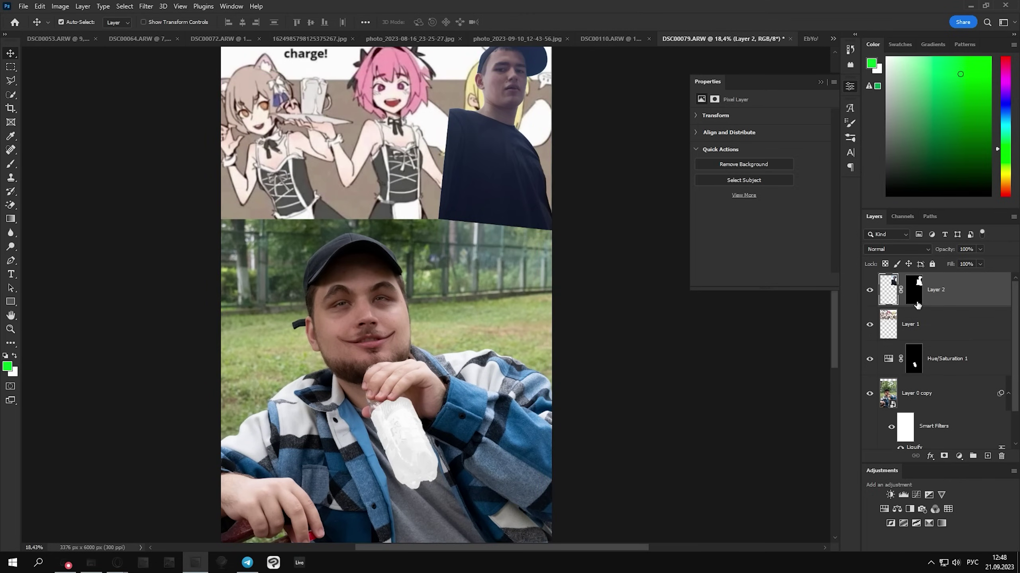
ctrl+click(885, 332)
scroll(474, 305, down, 2)
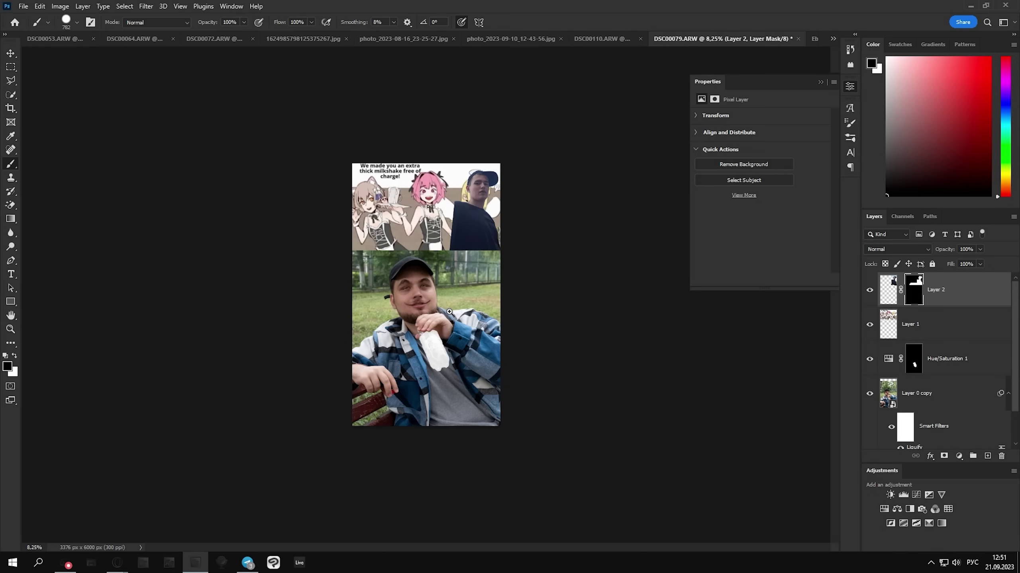
- Zoom into the warped face and return to the DSC00110 banner document
scroll(518, 289, up, 3)
scroll(511, 299, up, 3)
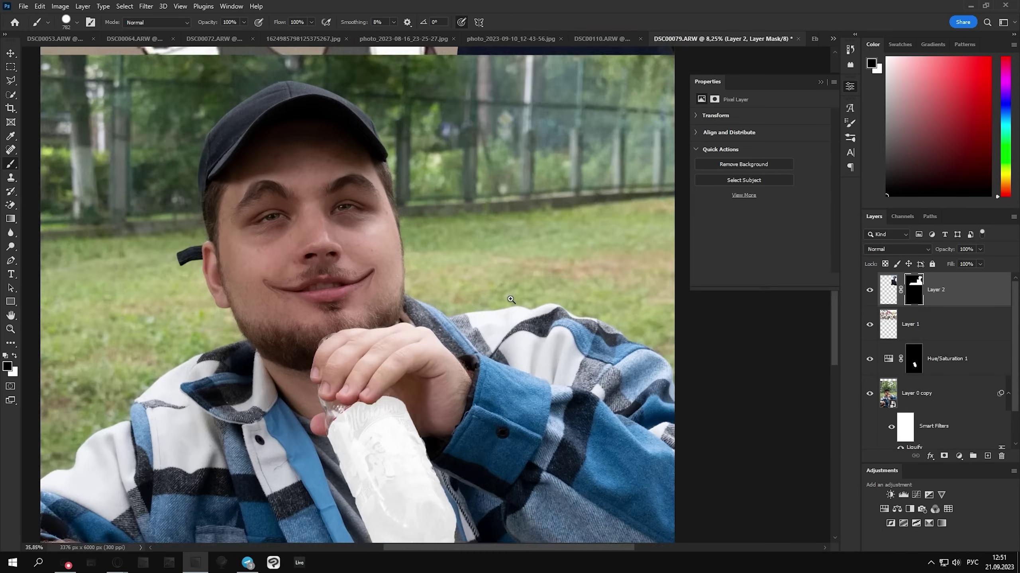
scroll(518, 289, up, 1)
scroll(259, 192, up, 1)
scroll(281, 193, up, 1)
scroll(305, 201, up, 1)
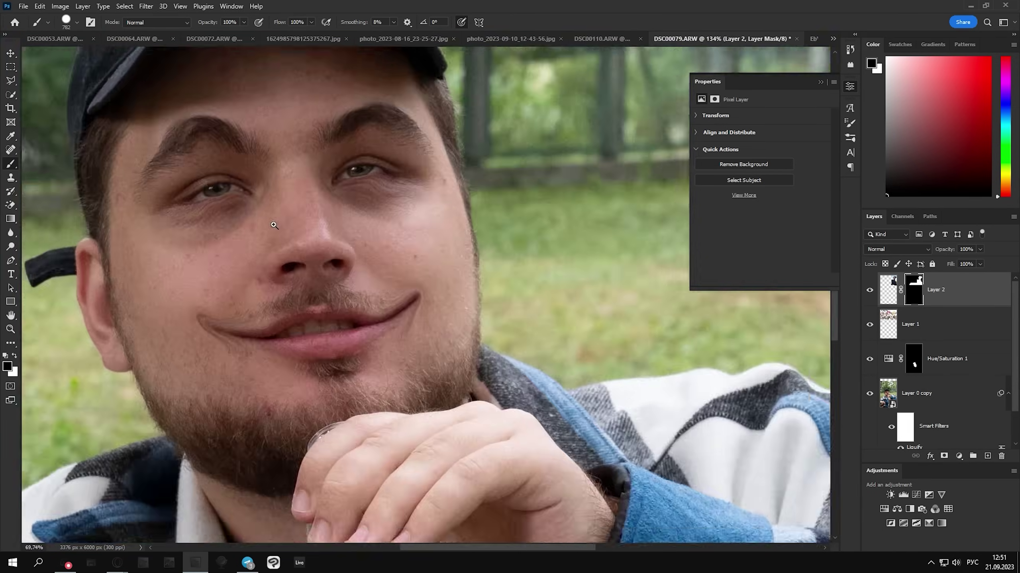
scroll(273, 226, down, 3)
scroll(286, 282, down, 3)
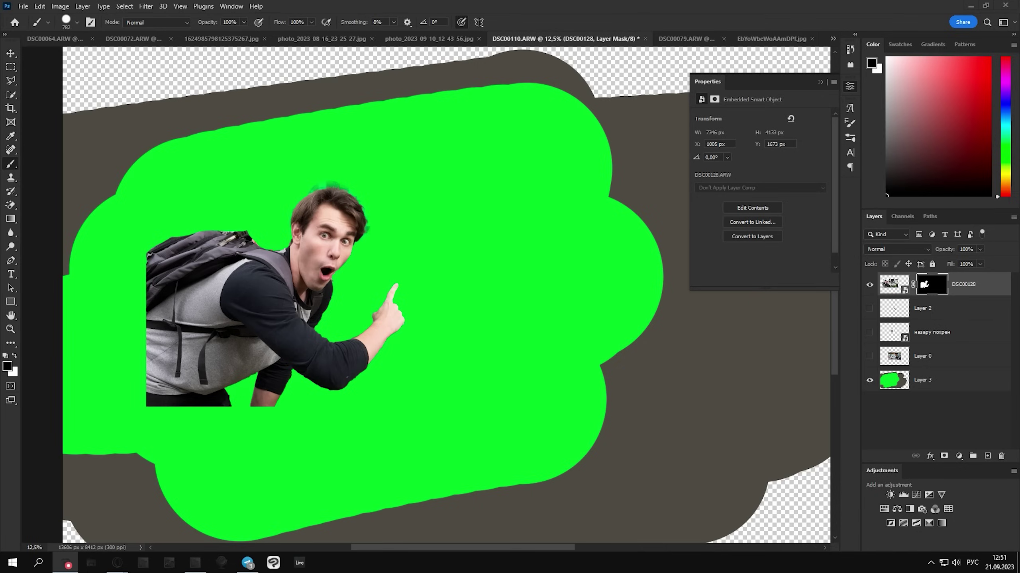
- Paste the Discord ИНФА/правила screenshot above Layer 2 as Layer 4 beside the pointing finger
click(967, 315)
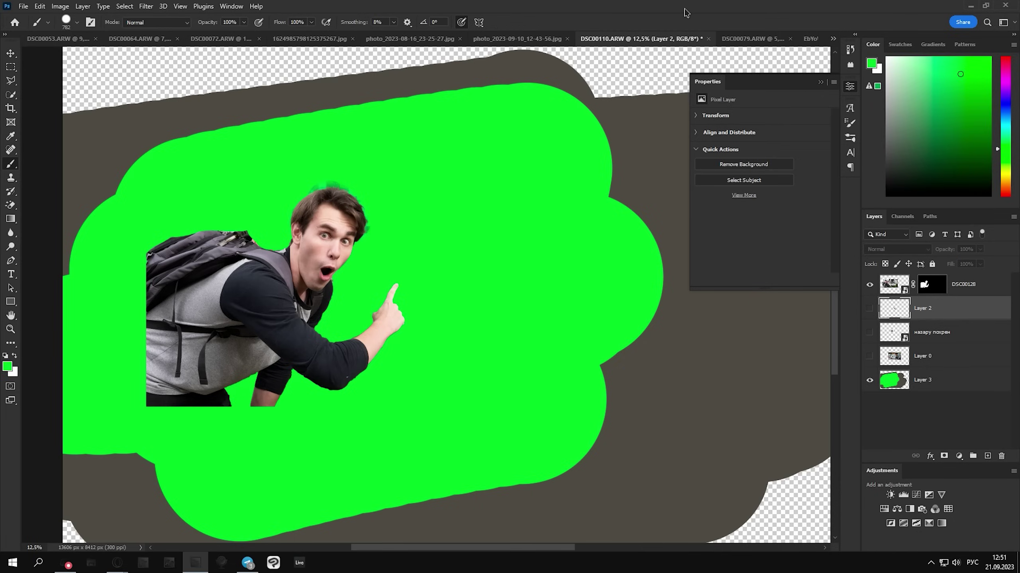
key(ctrl+v)
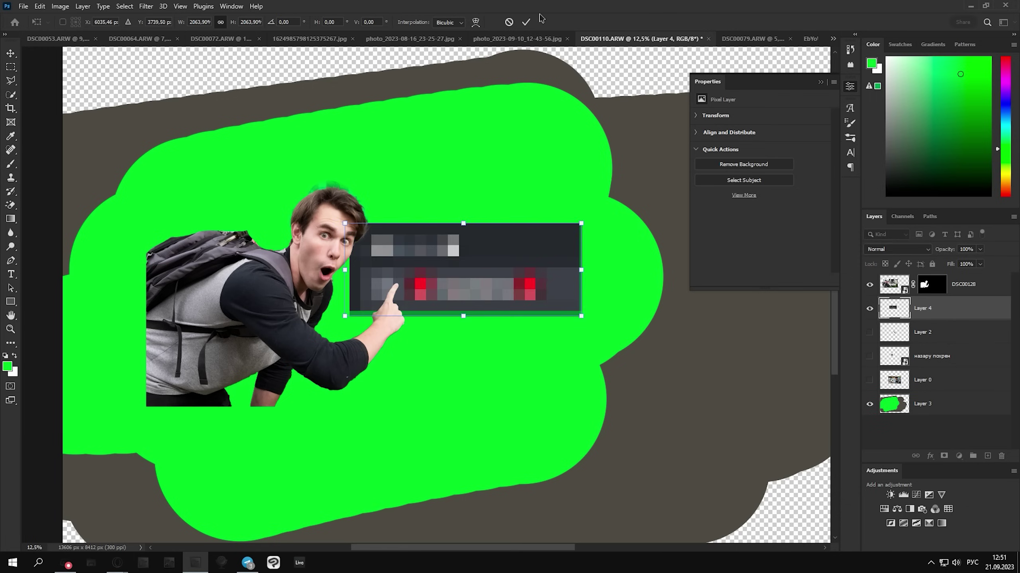
click(526, 22)
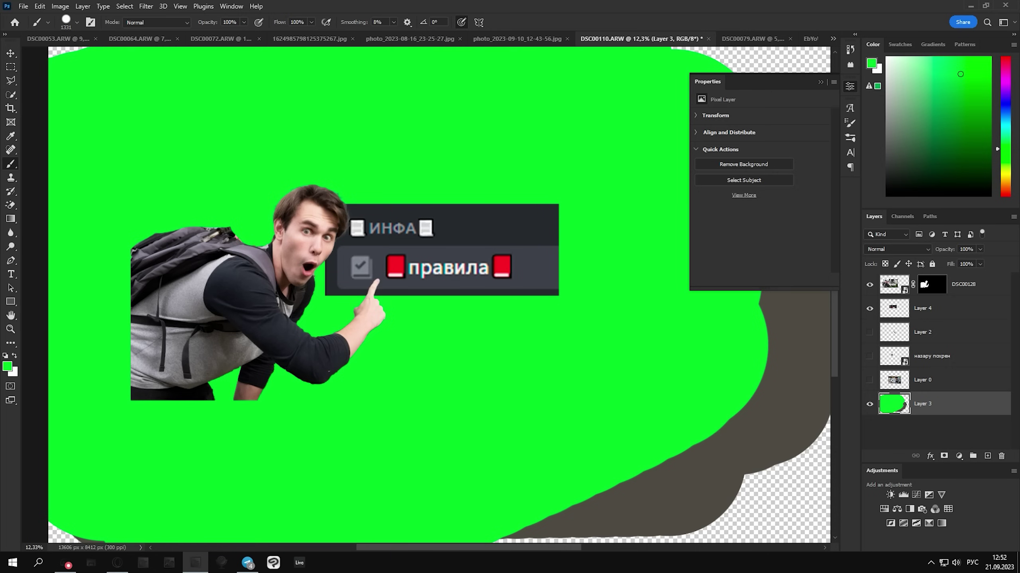
click(68, 563)
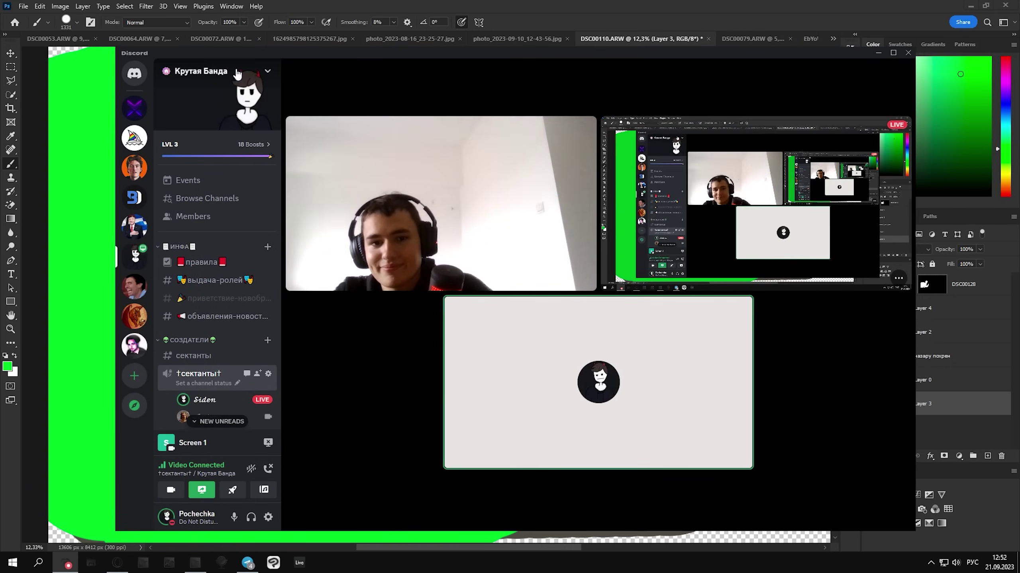
- Open Discord's Server Settings > Onboarding and scroll to the Server Guide Banner
click(201, 71)
click(217, 148)
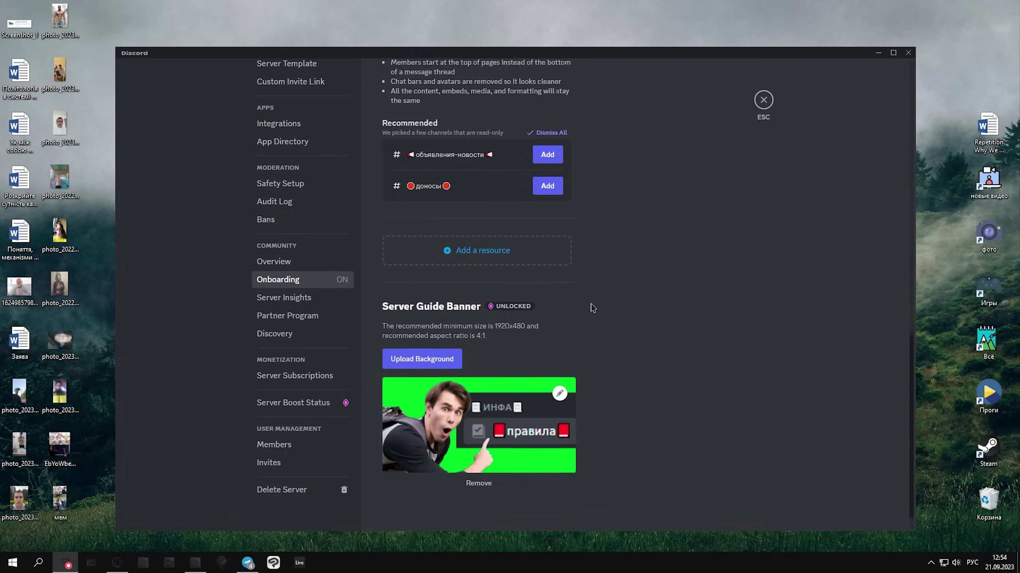
scroll(594, 303, up, 5)
scroll(708, 185, up, 5)
scroll(743, 229, down, 10)
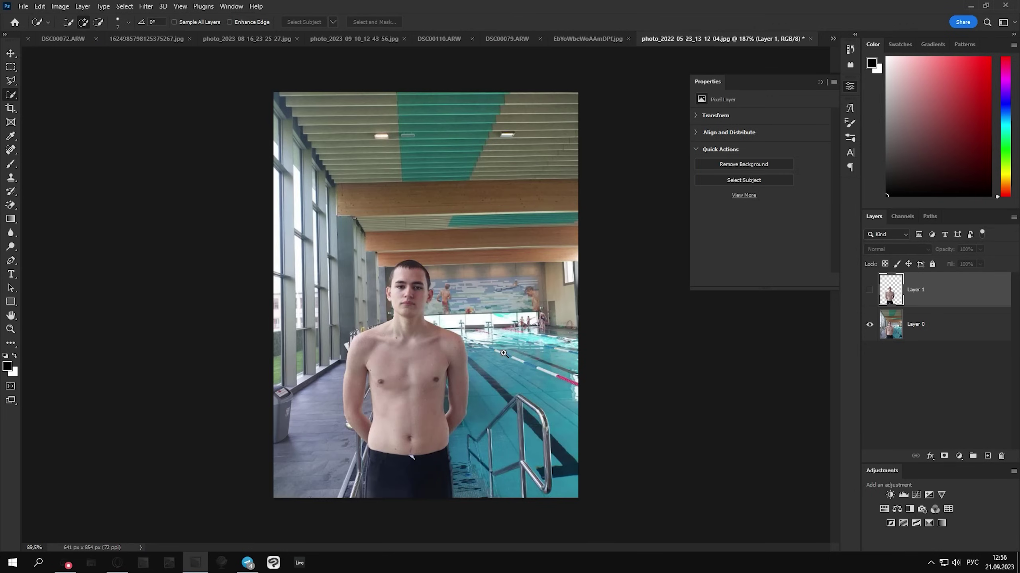
- Show the reshaped body layer and briefly open then close Liquify
drag(503, 353, 531, 347)
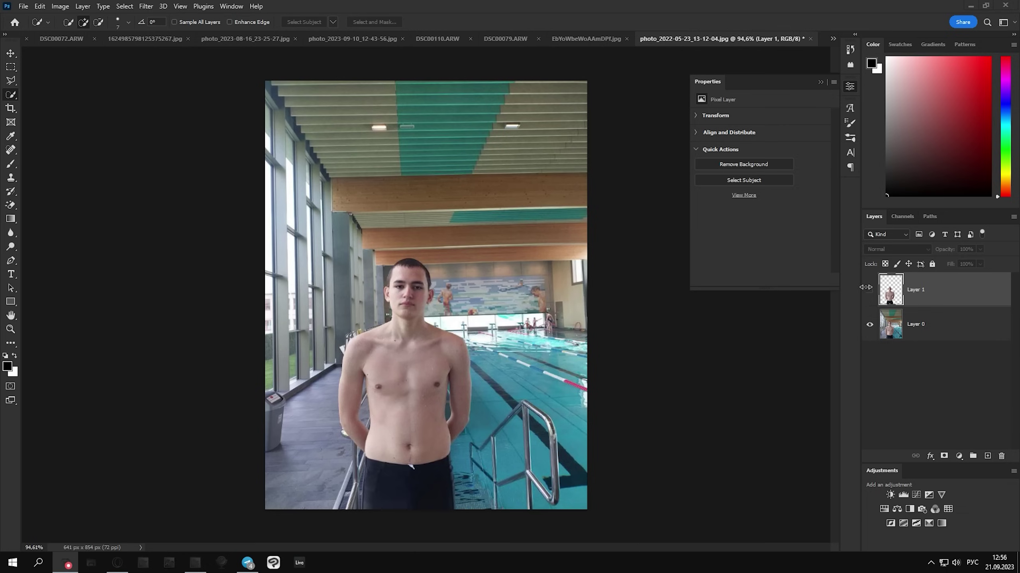
click(869, 289)
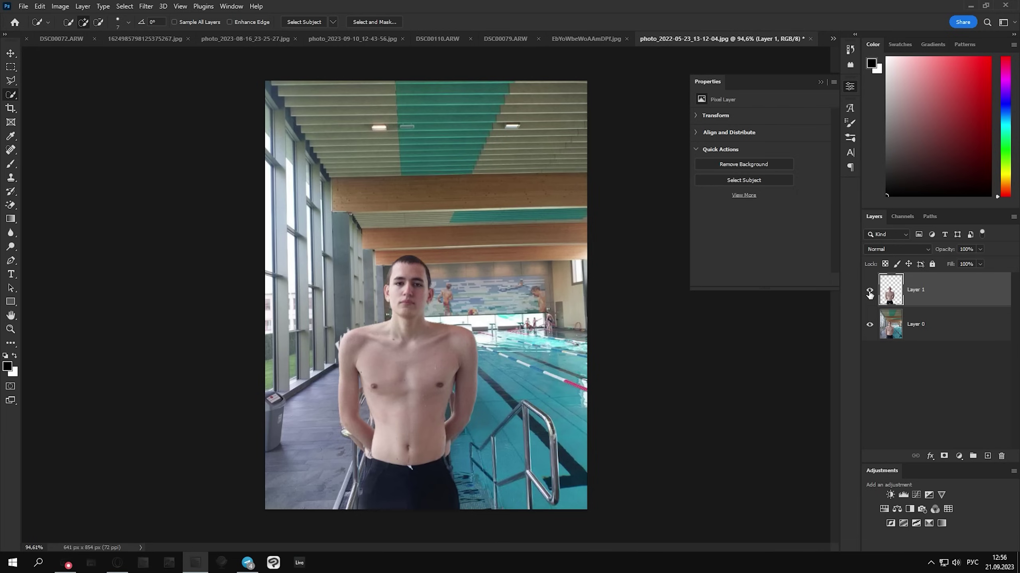
key(ctrl+shift+x)
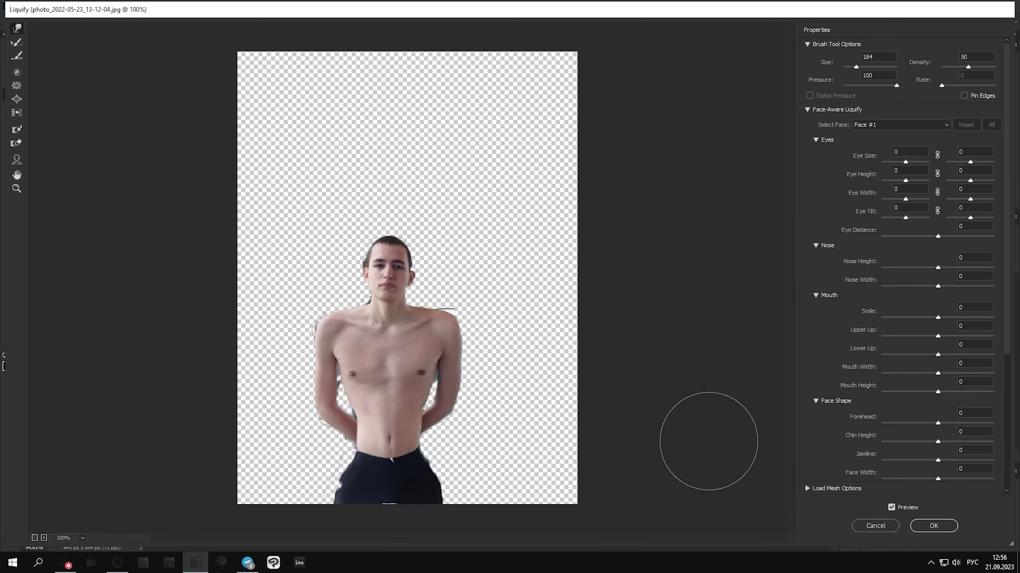
click(934, 526)
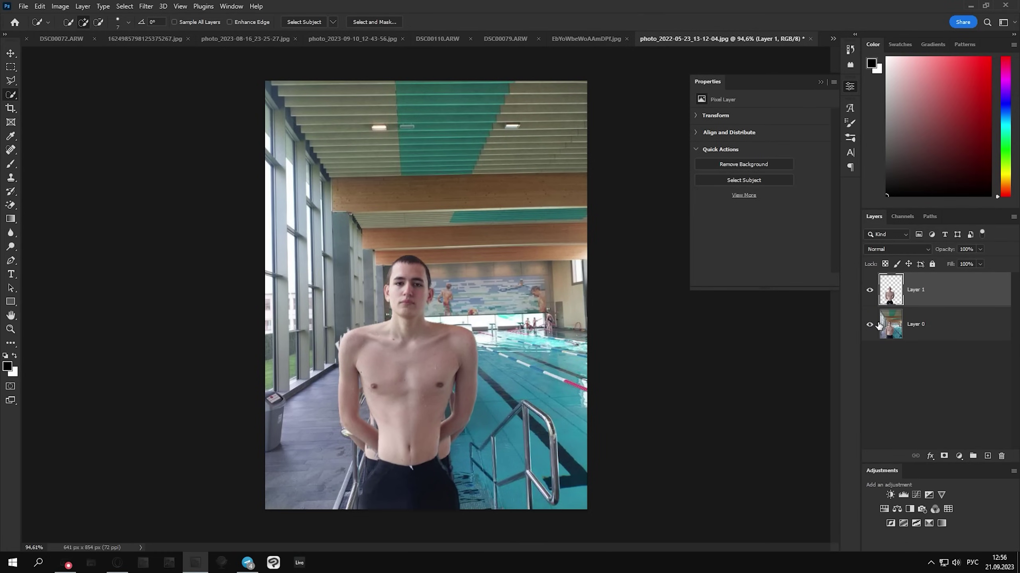
- Cut the swimmer from Layer 0 onto a new layer with Select Subject and Ctrl+J, keeping Layer 1 visible
click(899, 338)
click(870, 291)
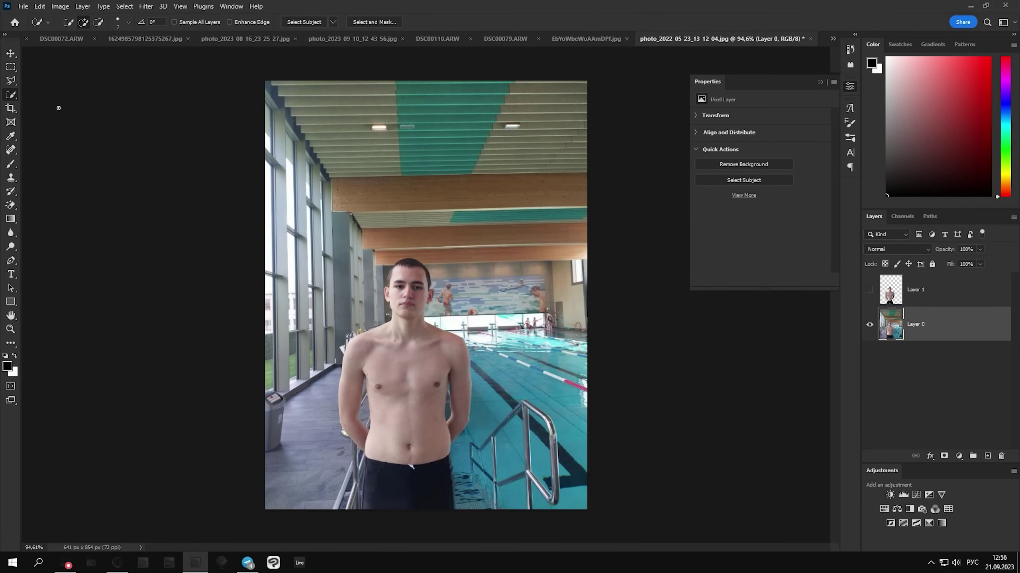
click(298, 26)
key(ctrl+j)
click(869, 290)
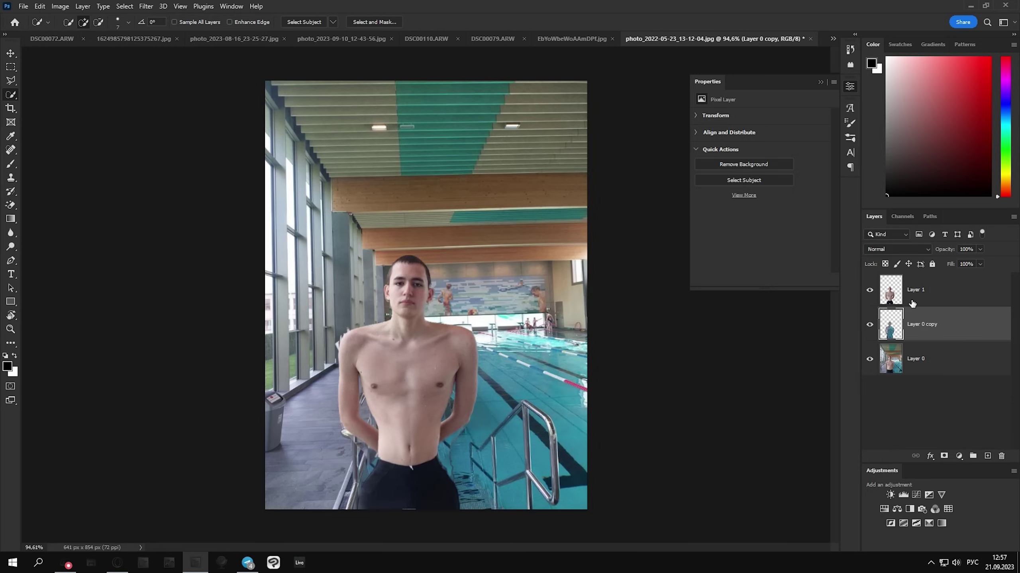
- Convert the swimmer's Layer 1 to a Smart Object and reshape it with Liquify's Forward Warp
click(902, 298)
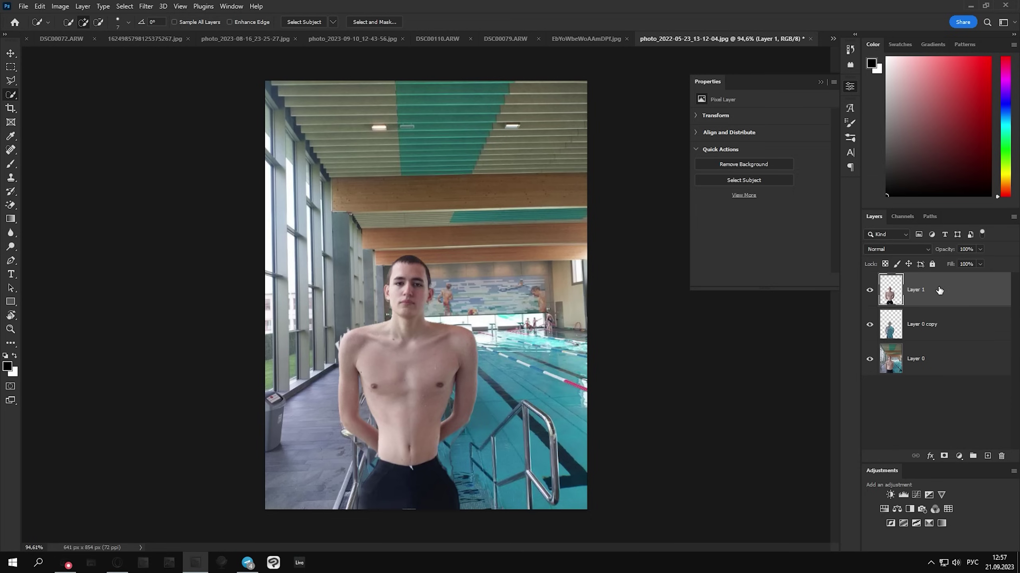
right_click(903, 295)
key(ctrl+shift+x)
drag(391, 254, 389, 252)
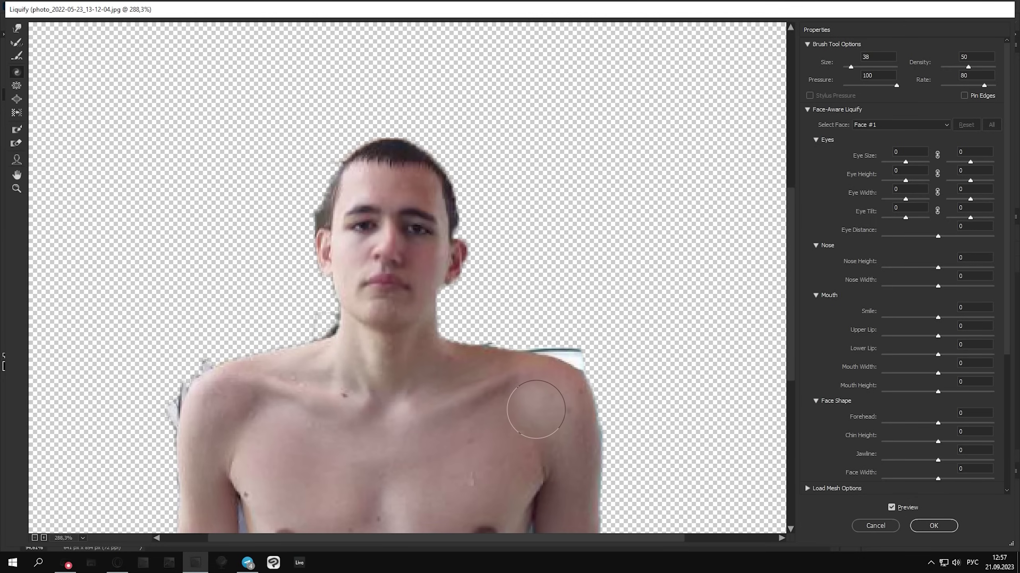
key(w)
key(bracketleft)
key(bracketleft)
key(bracketleft)
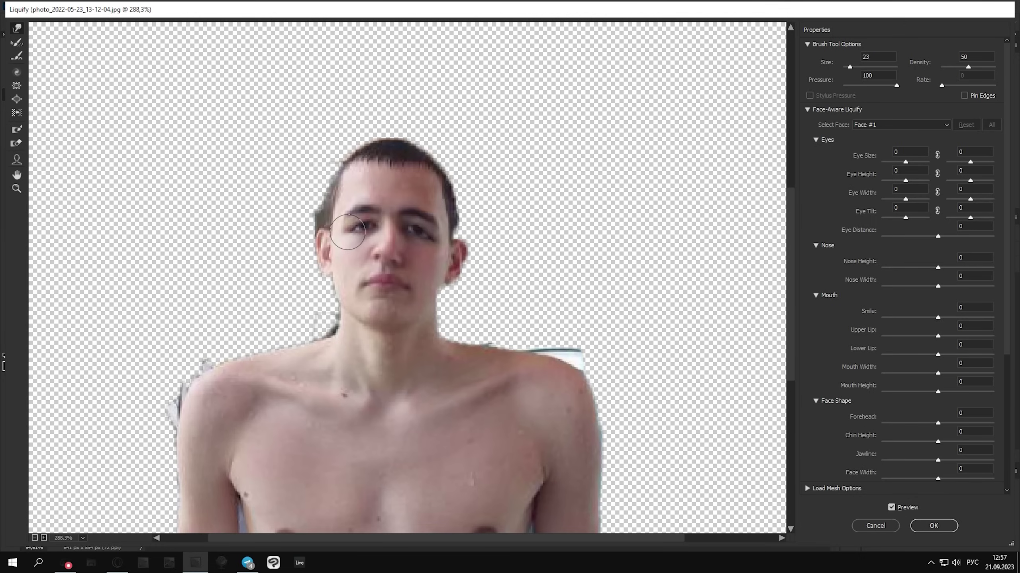
click(927, 527)
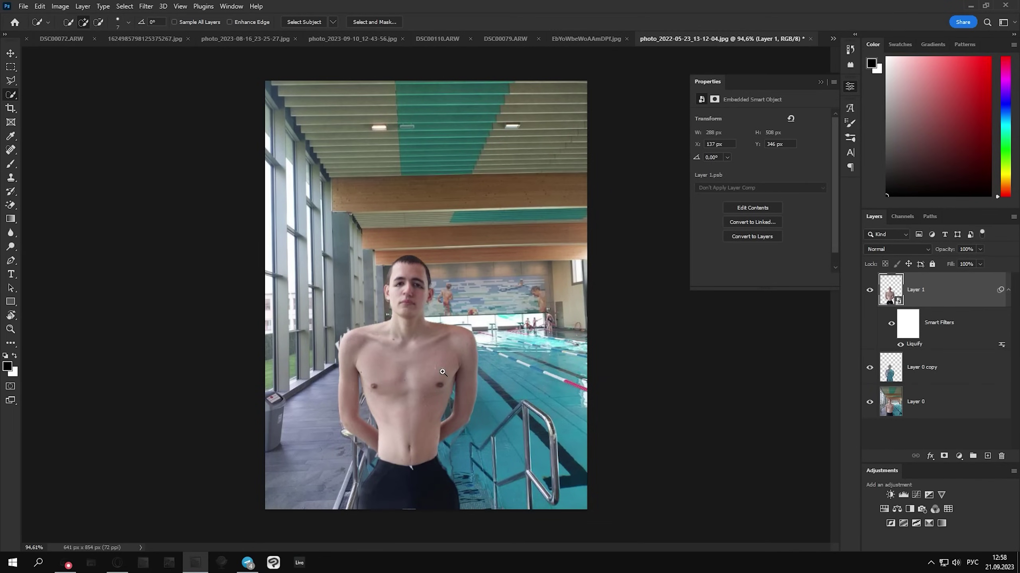
drag(442, 372, 453, 381)
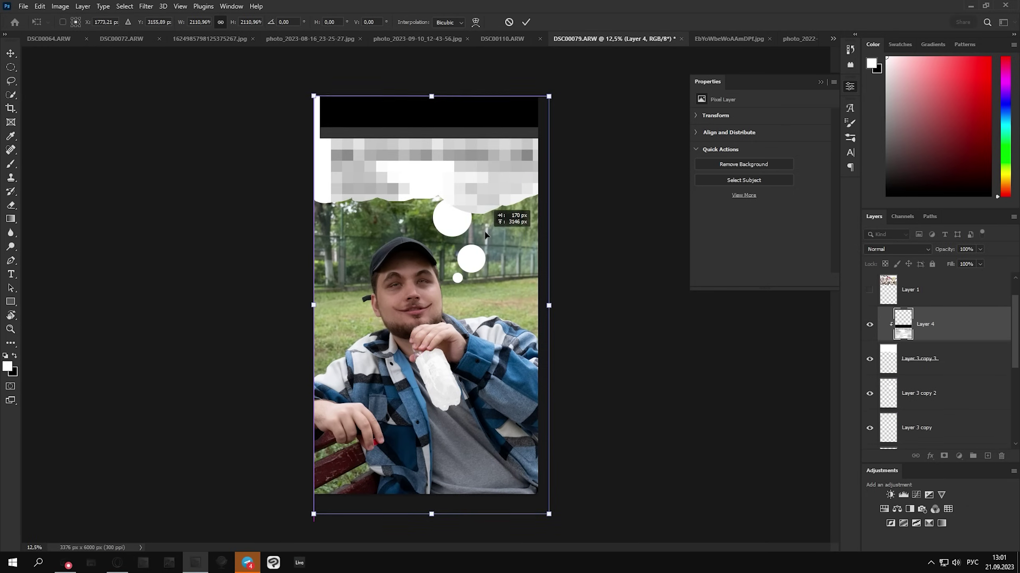
drag(481, 216, 490, 128)
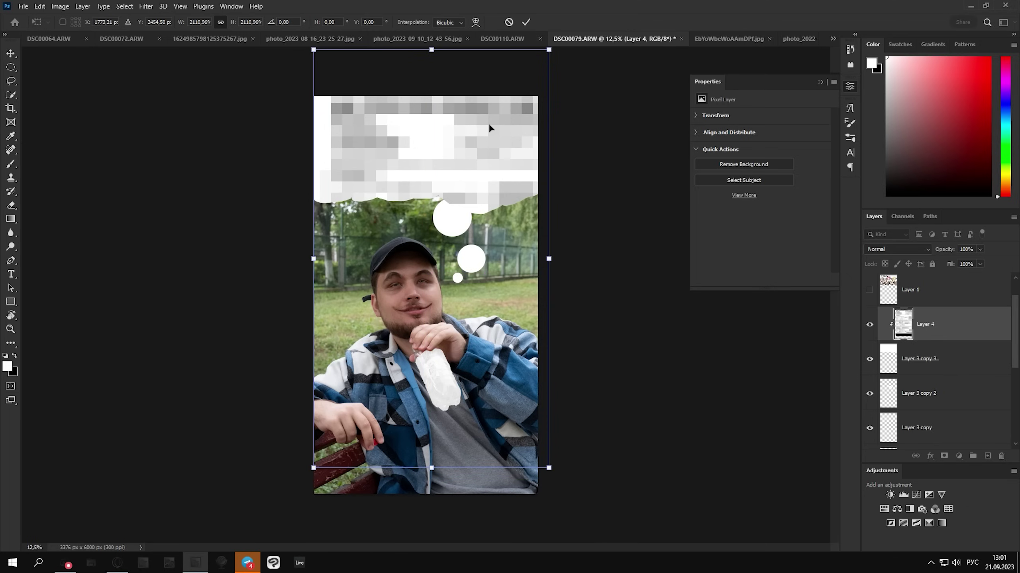
click(526, 21)
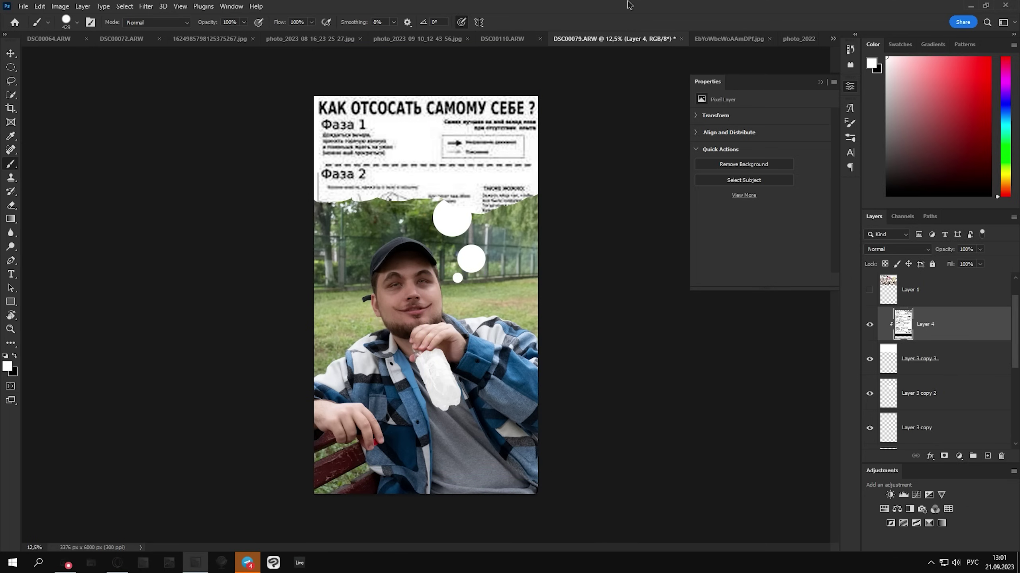
key(ctrl+v)
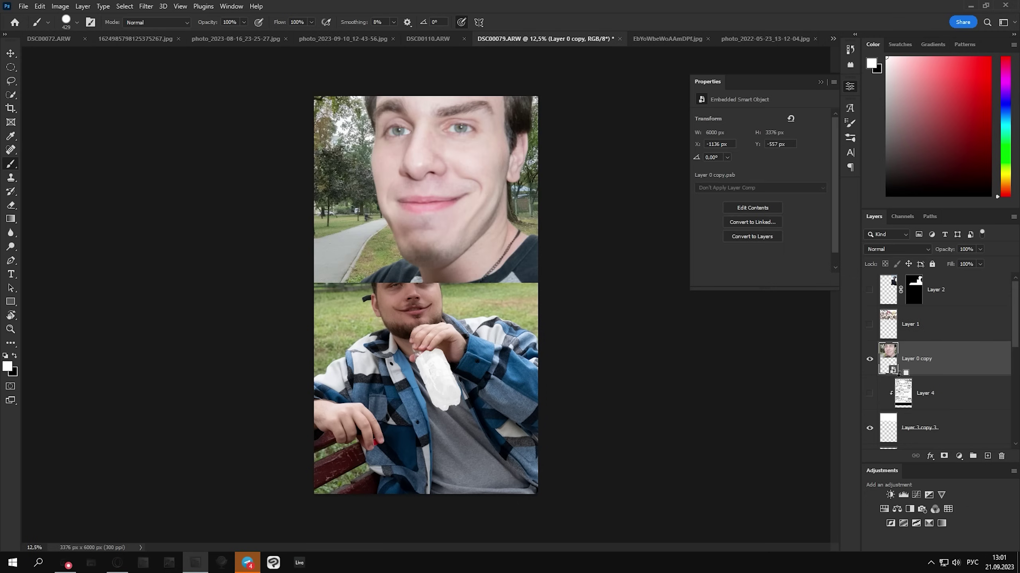
key(ctrl+alt+g)
key(ctrl+t)
drag(438, 283, 438, 212)
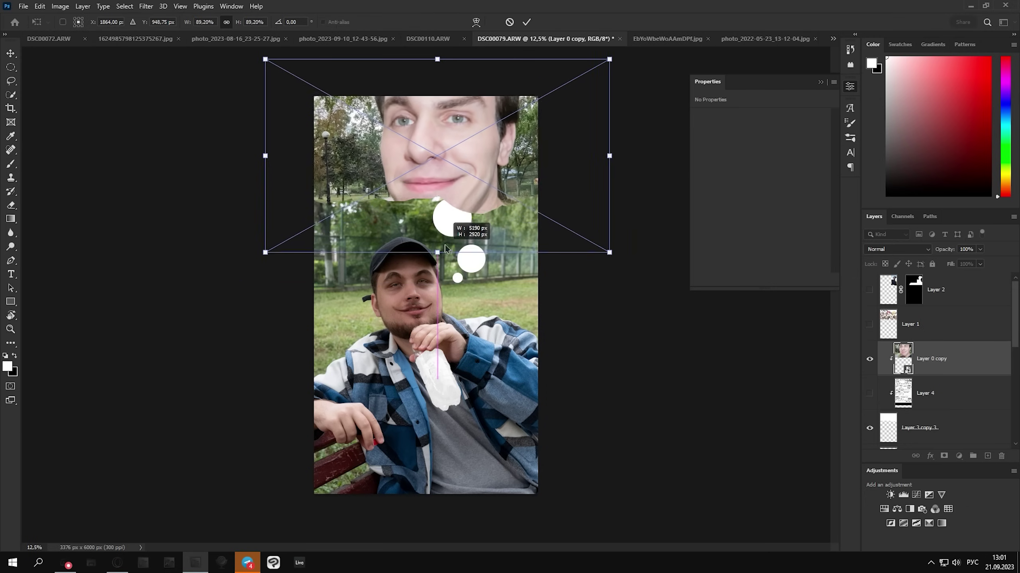
drag(491, 156, 487, 168)
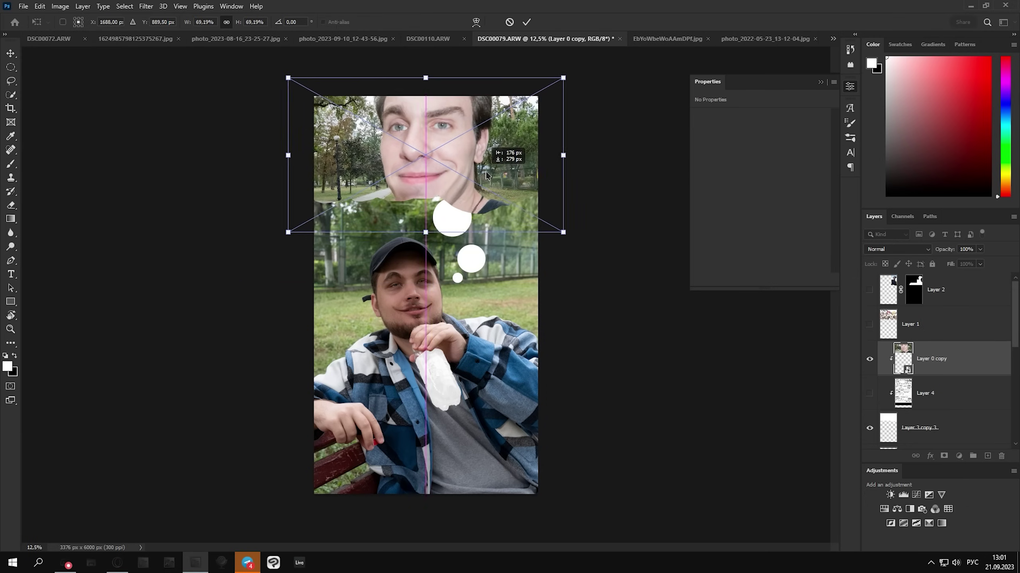
click(526, 21)
key(alt+bracketleft)
click(868, 290)
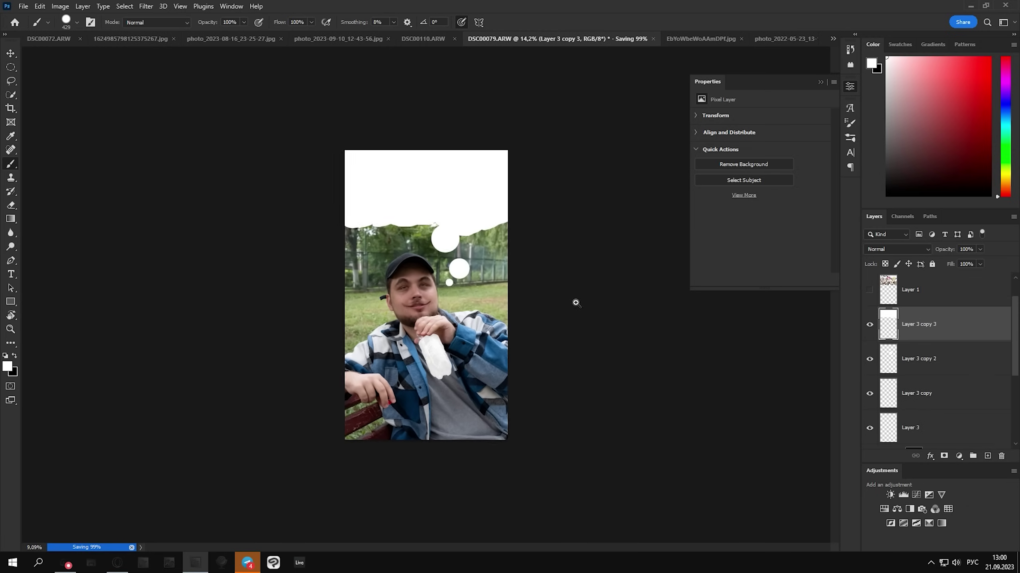
drag(576, 304, 590, 289)
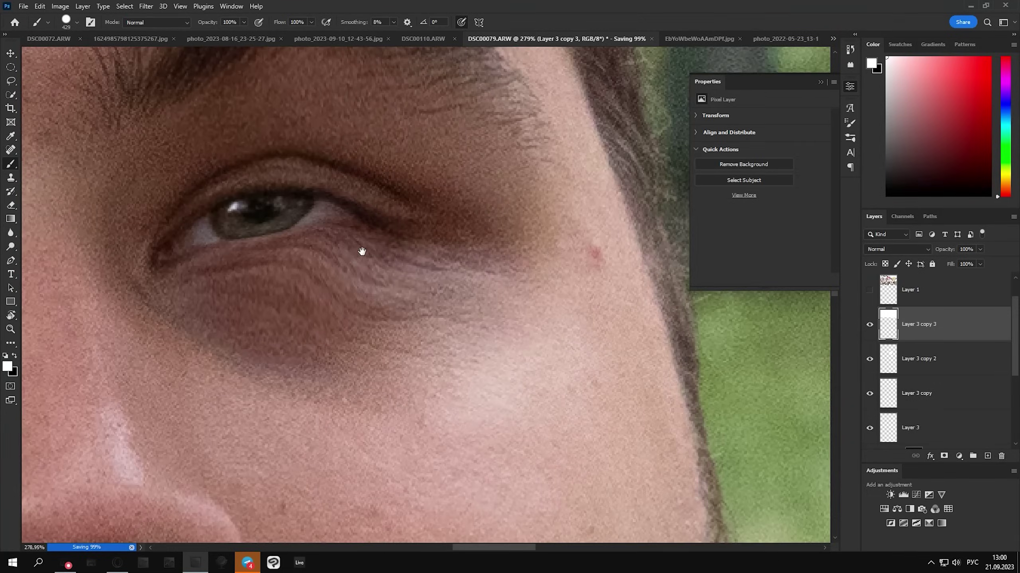
scroll(362, 251, down, 5)
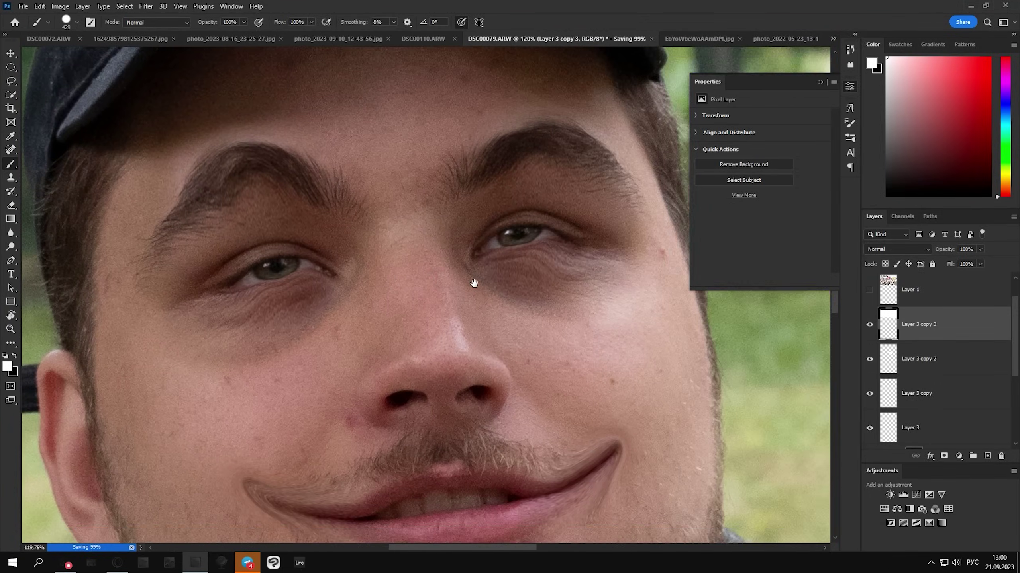
scroll(474, 283, down, 5)
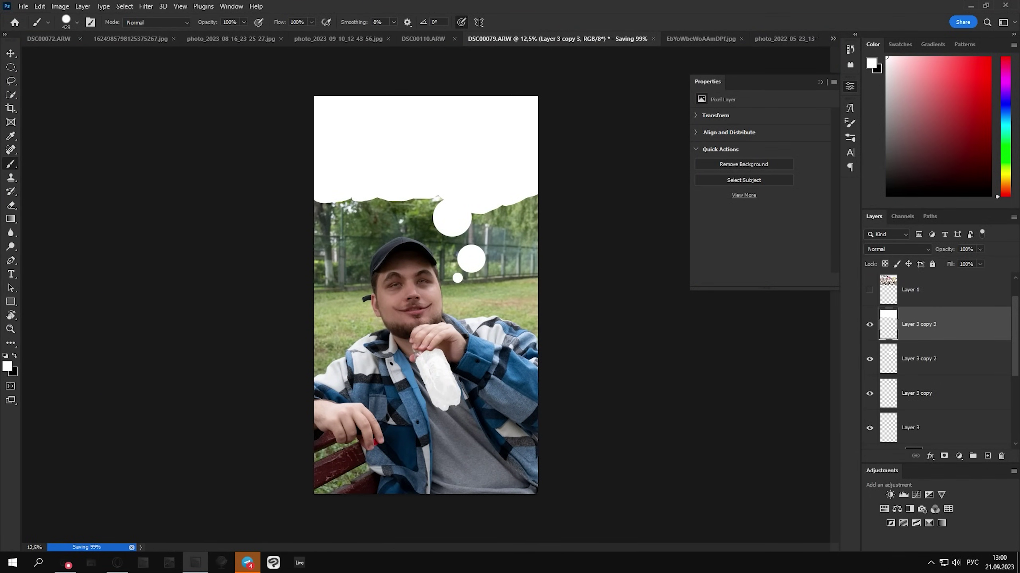